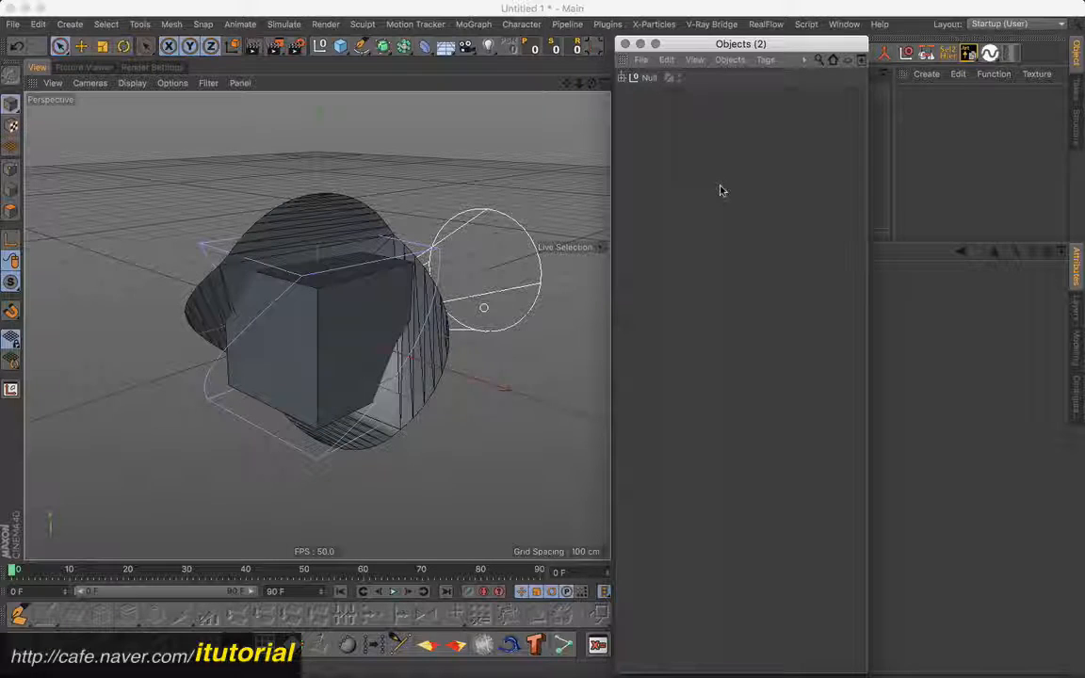
Step: Inspect the Null.6 branch of the root Null down to the circle's Twist deformer and collapse the hierarchy again
{"action": "left_click", "coordinate": [621, 78]}
{"action": "left_click", "coordinate": [629, 92]}
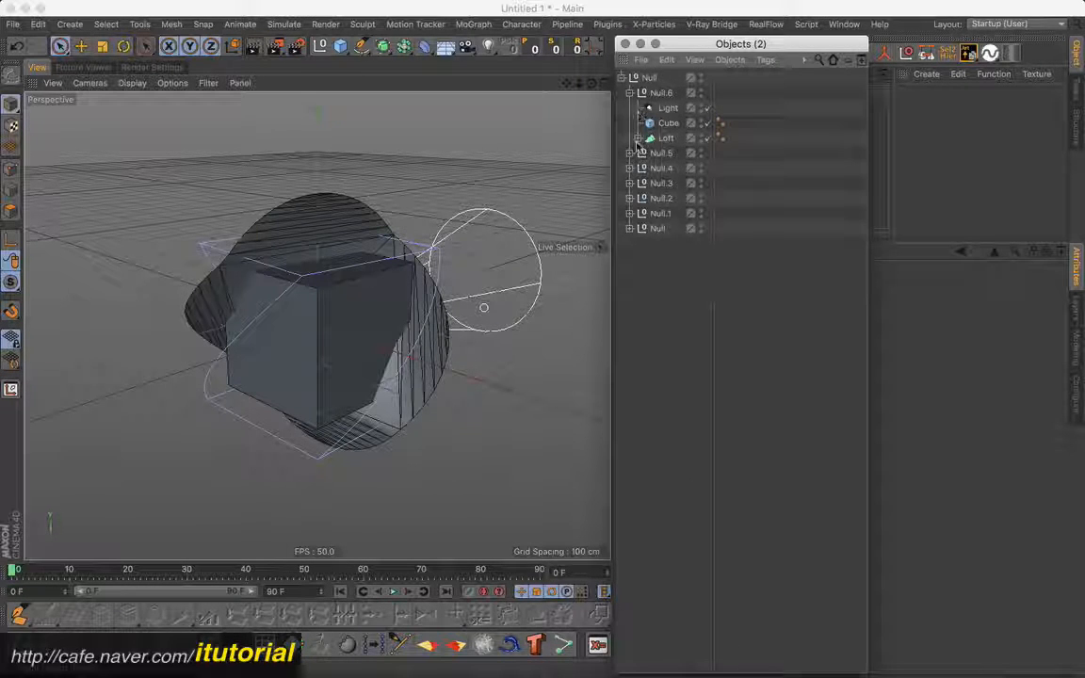
{"action": "left_click", "coordinate": [638, 137]}
{"action": "left_click", "coordinate": [646, 153]}
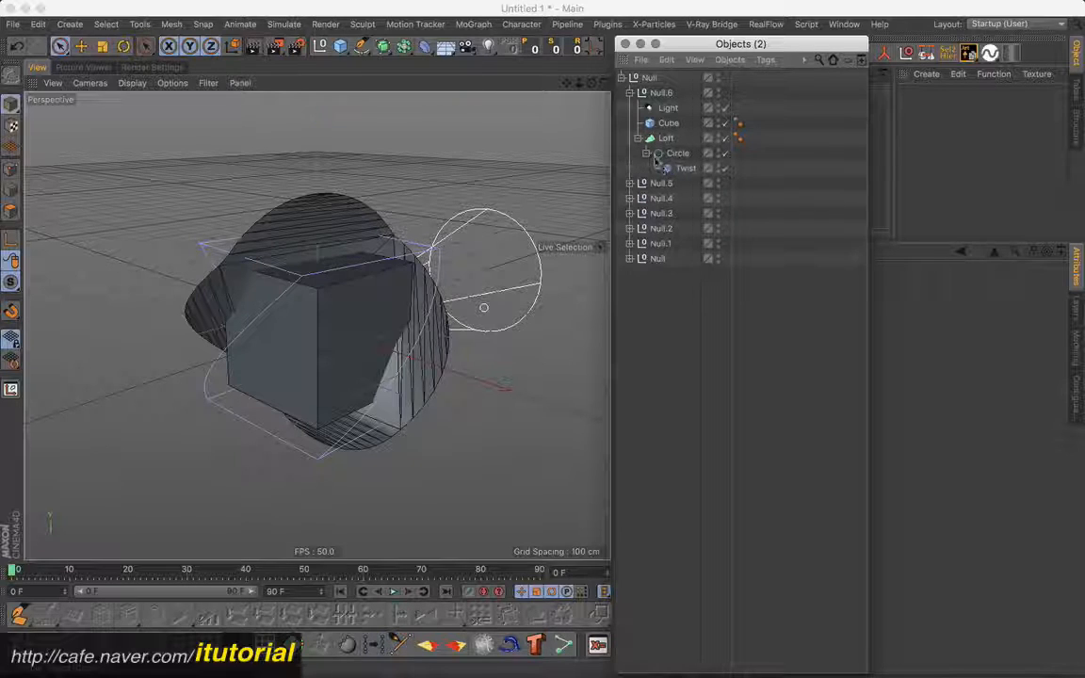
{"action": "left_click", "coordinate": [658, 155]}
{"action": "left_click", "coordinate": [646, 152]}
{"action": "left_click", "coordinate": [637, 138]}
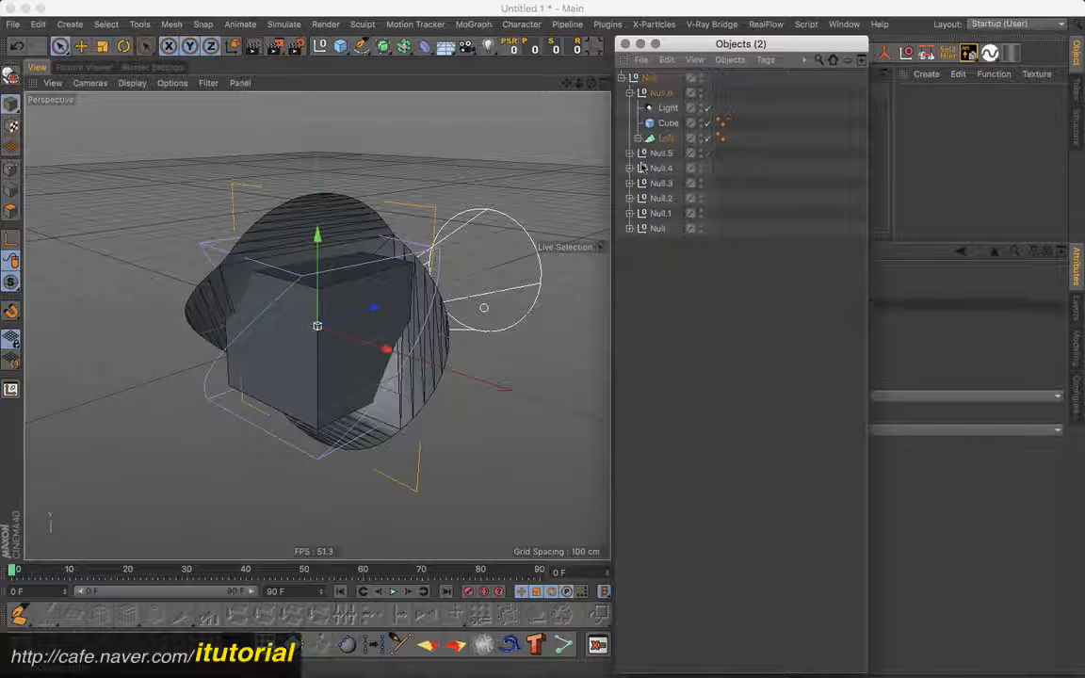
{"action": "left_click", "coordinate": [630, 92]}
{"action": "left_click", "coordinate": [621, 77]}
Step: Expand the root Null together with all its nested children and clear the object selection
{"action": "left_click", "coordinate": [622, 78], "text": "ctrl"}
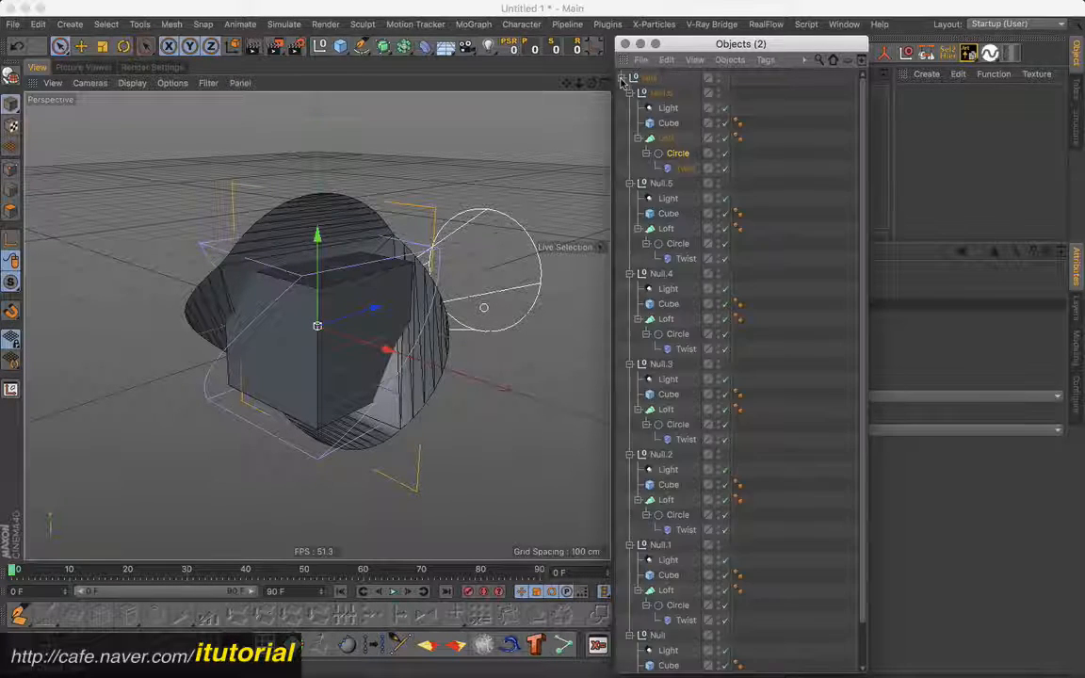
{"action": "scroll", "coordinate": [684, 360], "scroll_direction": "down", "scroll_amount": 3}
{"action": "scroll", "coordinate": [684, 362], "scroll_direction": "up", "scroll_amount": 3}
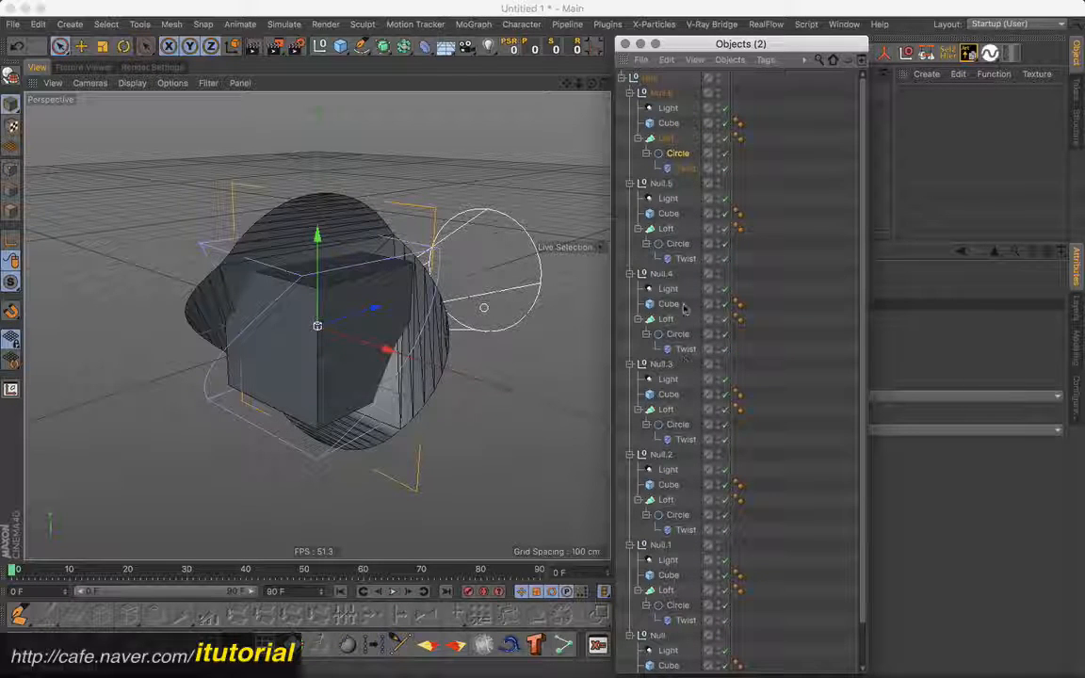
{"action": "left_click", "coordinate": [770, 274]}
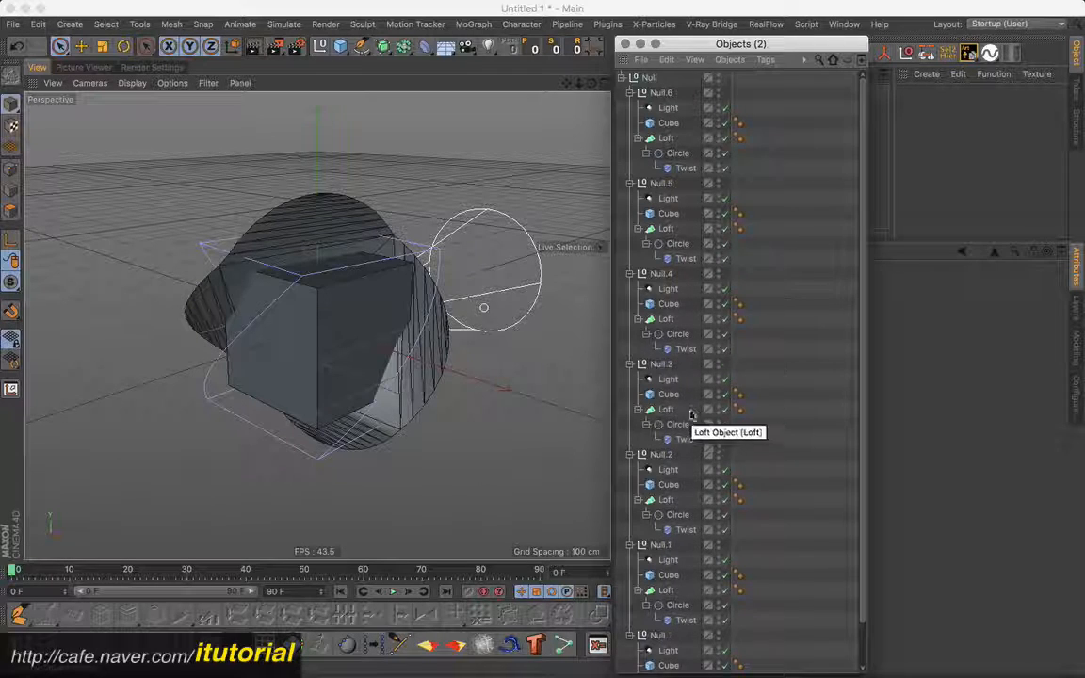
Step: Search the object list for "cir", select the third to fifth circles, then clear the search and the selection
{"action": "left_click", "coordinate": [820, 61]}
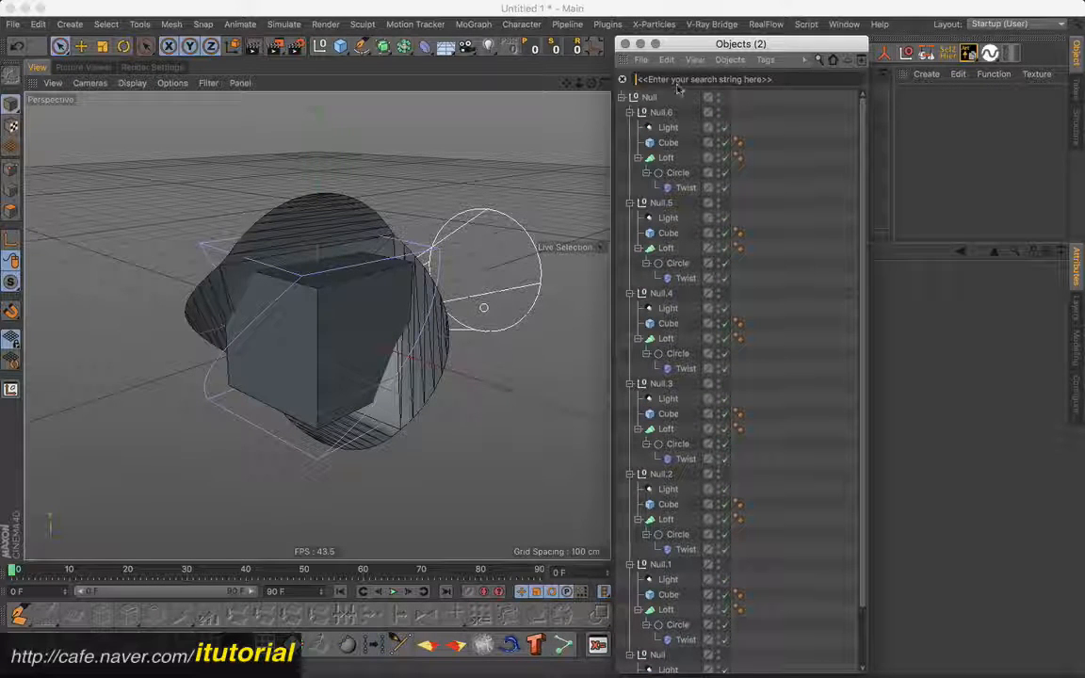
{"action": "type", "text": "cir"}
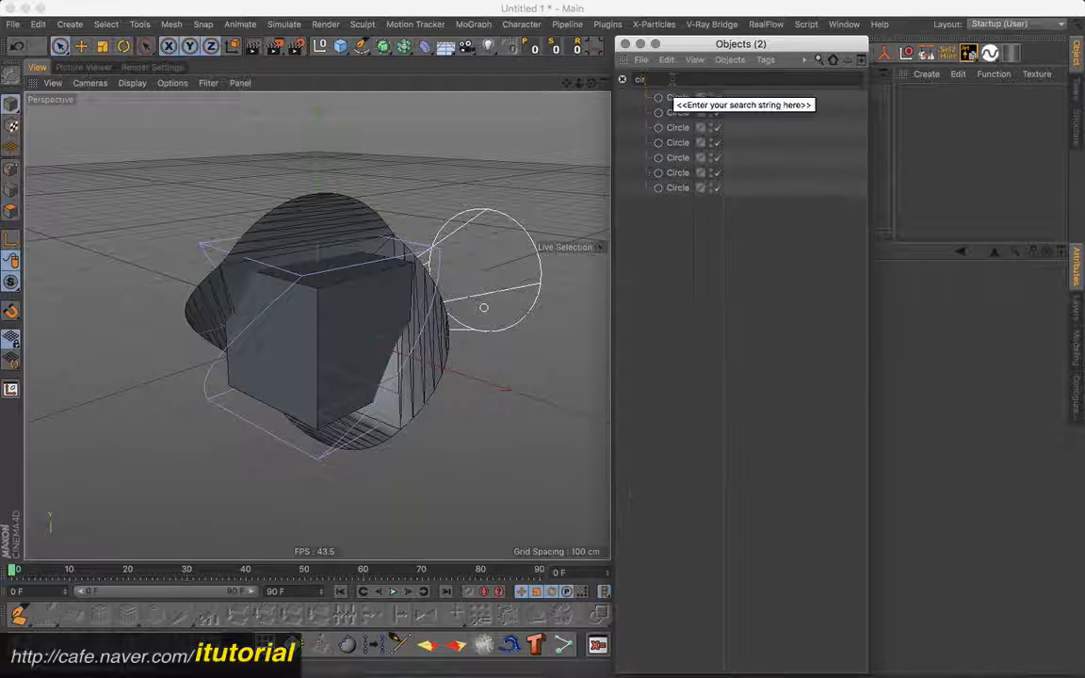
{"action": "left_click", "coordinate": [674, 131]}
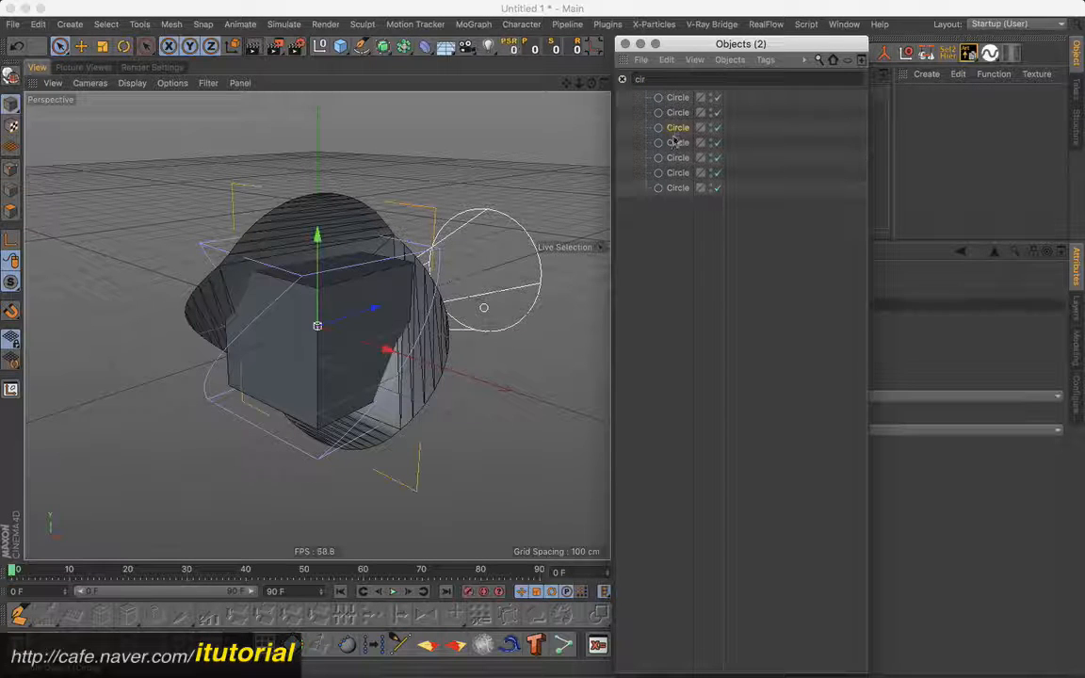
{"action": "left_click", "coordinate": [677, 143], "text": "ctrl"}
{"action": "left_click", "coordinate": [676, 158], "text": "ctrl"}
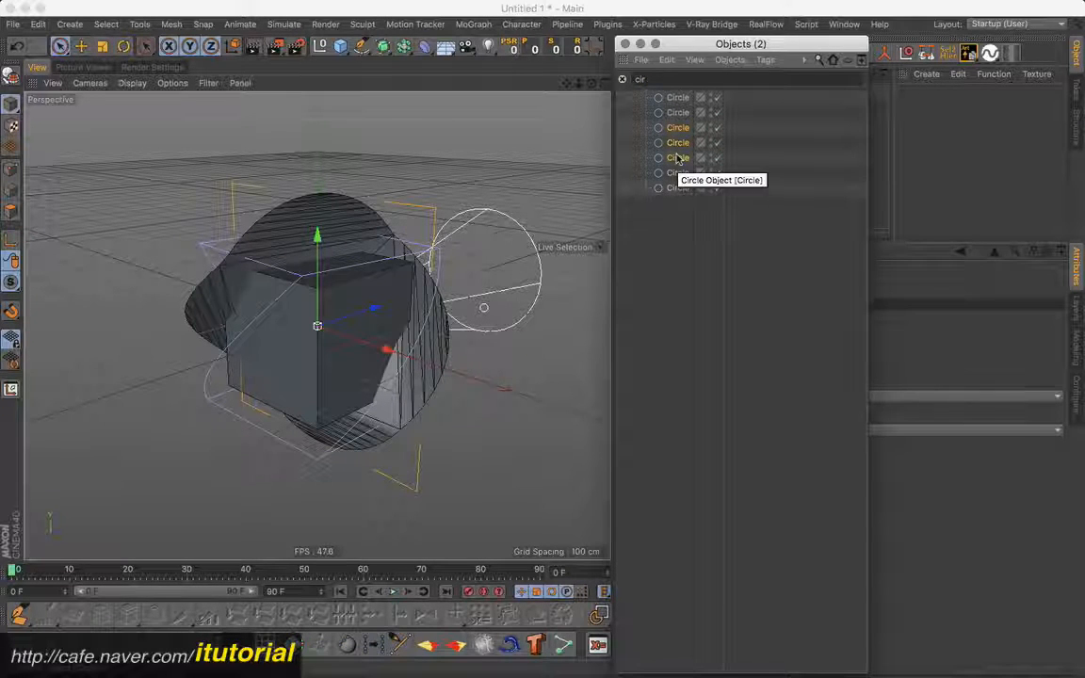
{"action": "left_click", "coordinate": [621, 79]}
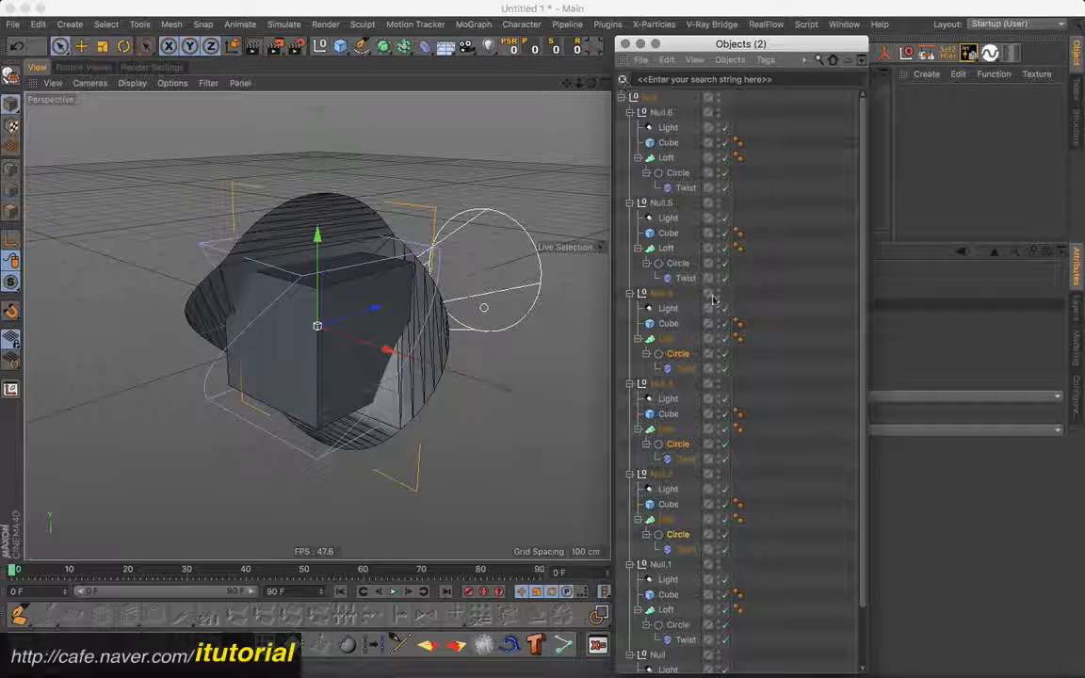
{"action": "left_click", "coordinate": [772, 306]}
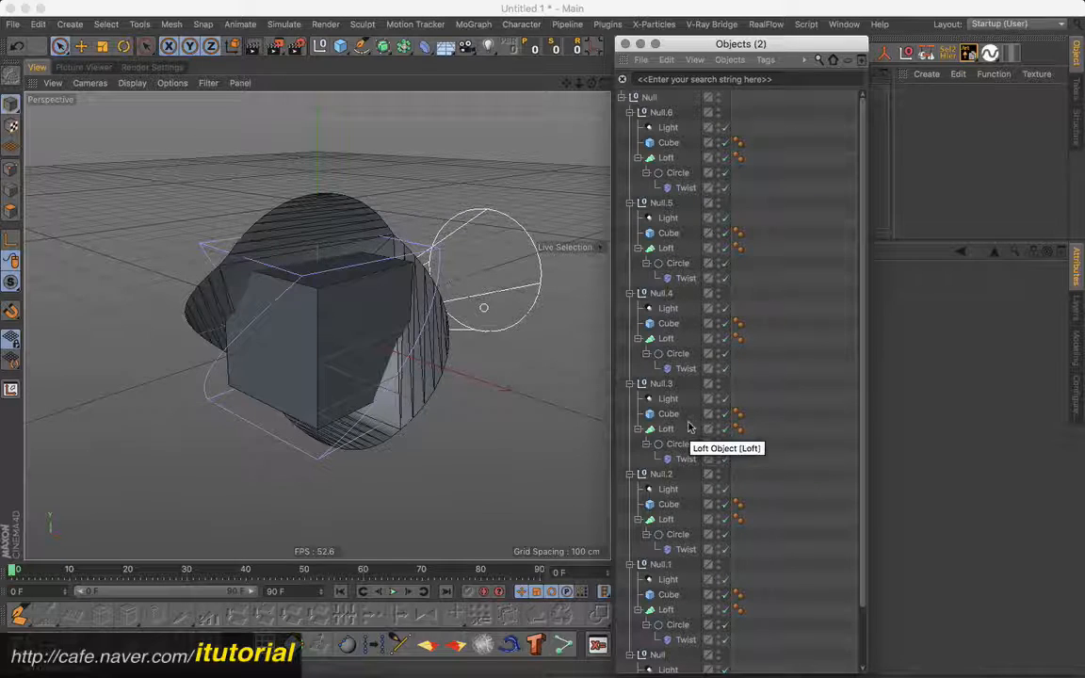
Step: Select every Circle object in the scene by object type and close the object filter list
{"action": "left_click", "coordinate": [848, 61]}
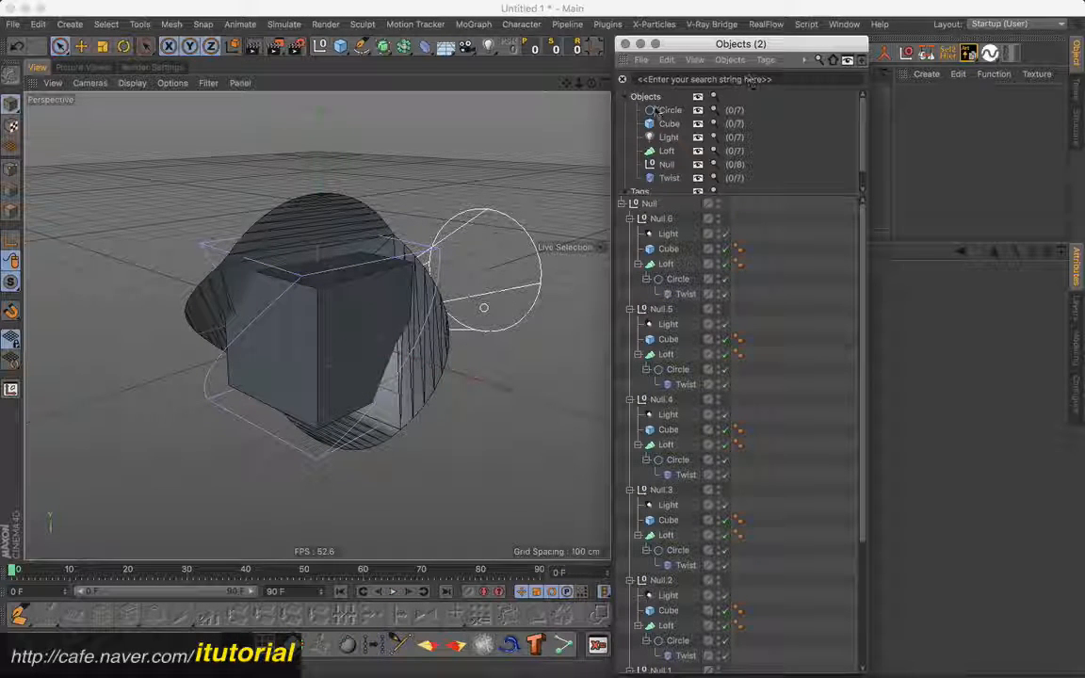
{"action": "left_click", "coordinate": [626, 97]}
{"action": "left_click", "coordinate": [625, 97]}
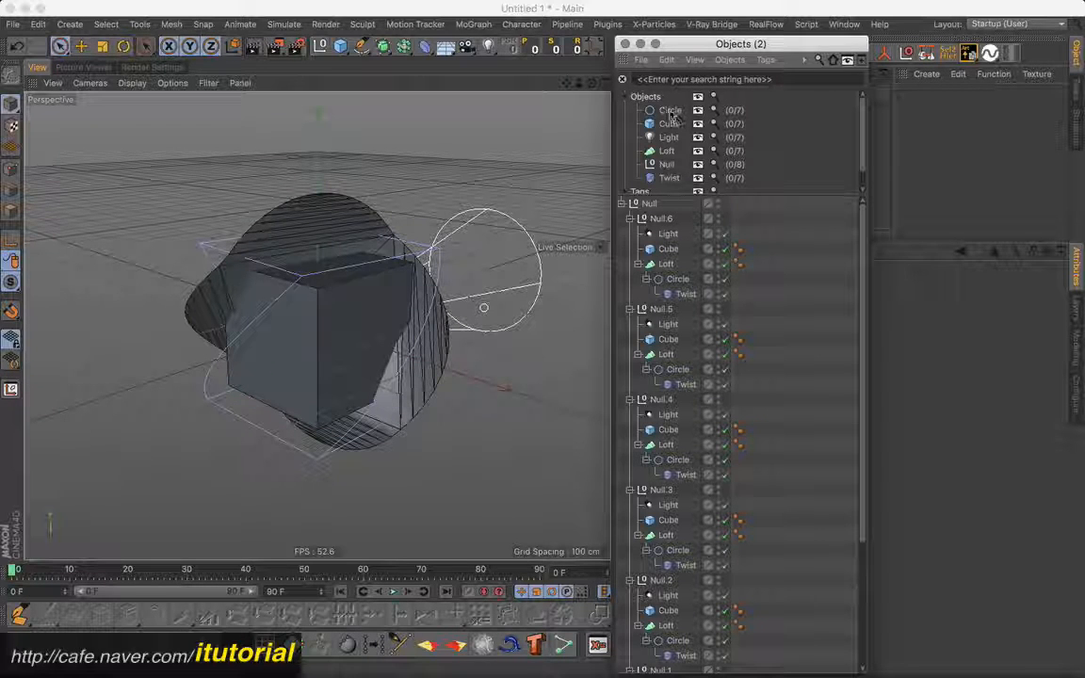
{"action": "left_click", "coordinate": [670, 111]}
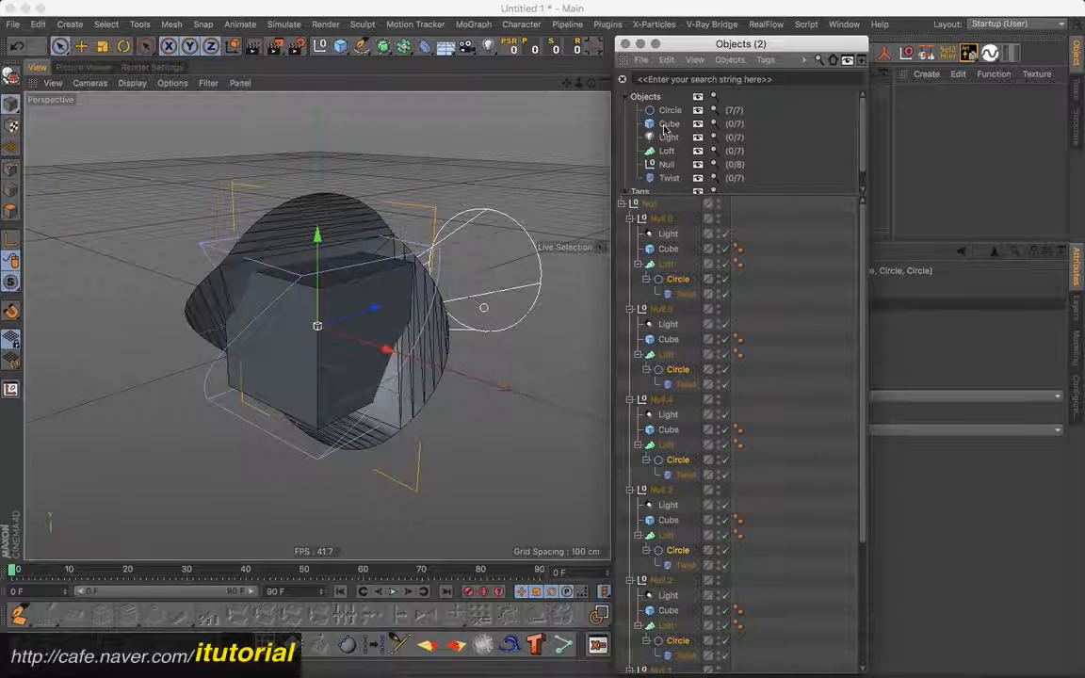
{"action": "left_click", "coordinate": [628, 98]}
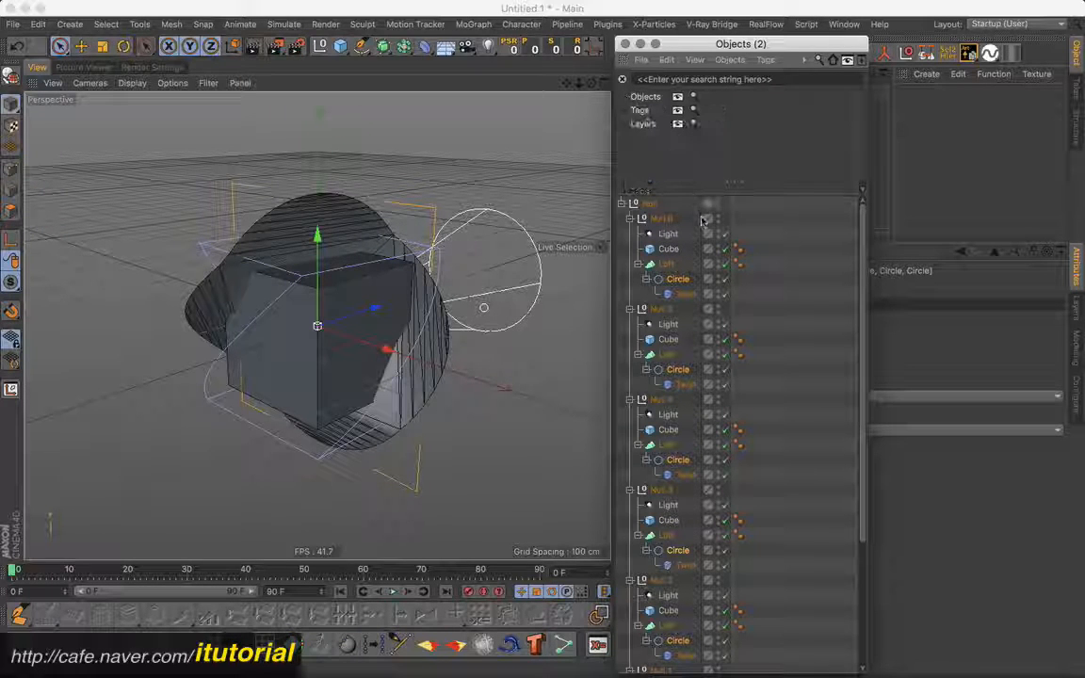
{"action": "left_click", "coordinate": [846, 59]}
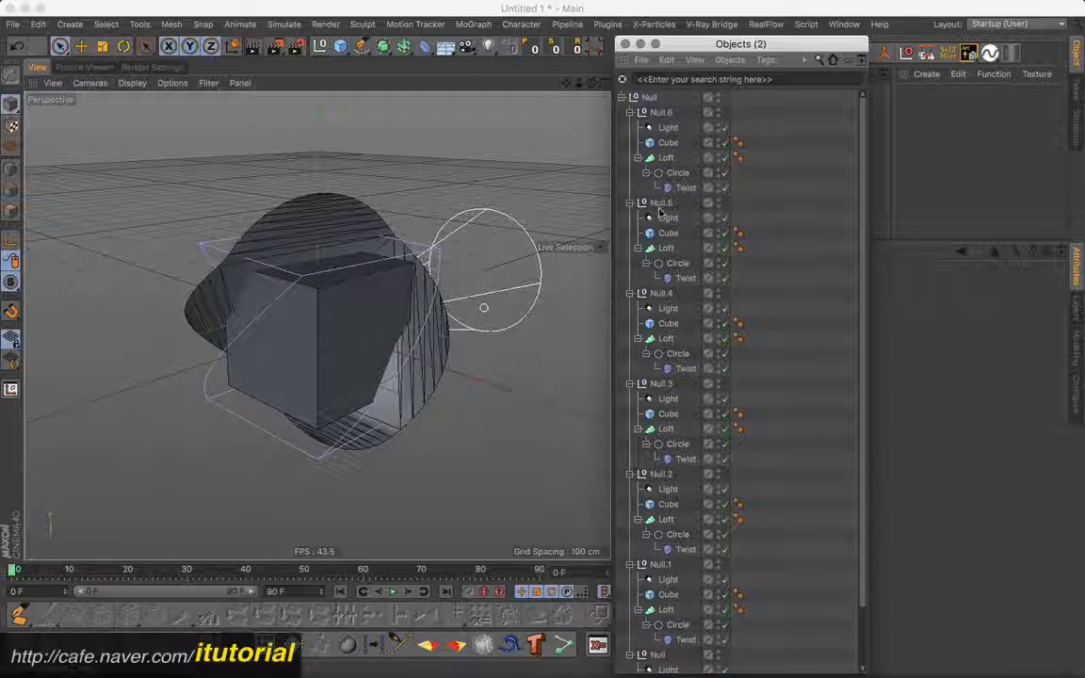
Step: Select the Null.5 through Null.2 branches, search for "cir", reduce the selection to their four circles, and clear the search and selection
{"action": "left_click_drag", "start_coordinate": [685, 202], "coordinate": [638, 556]}
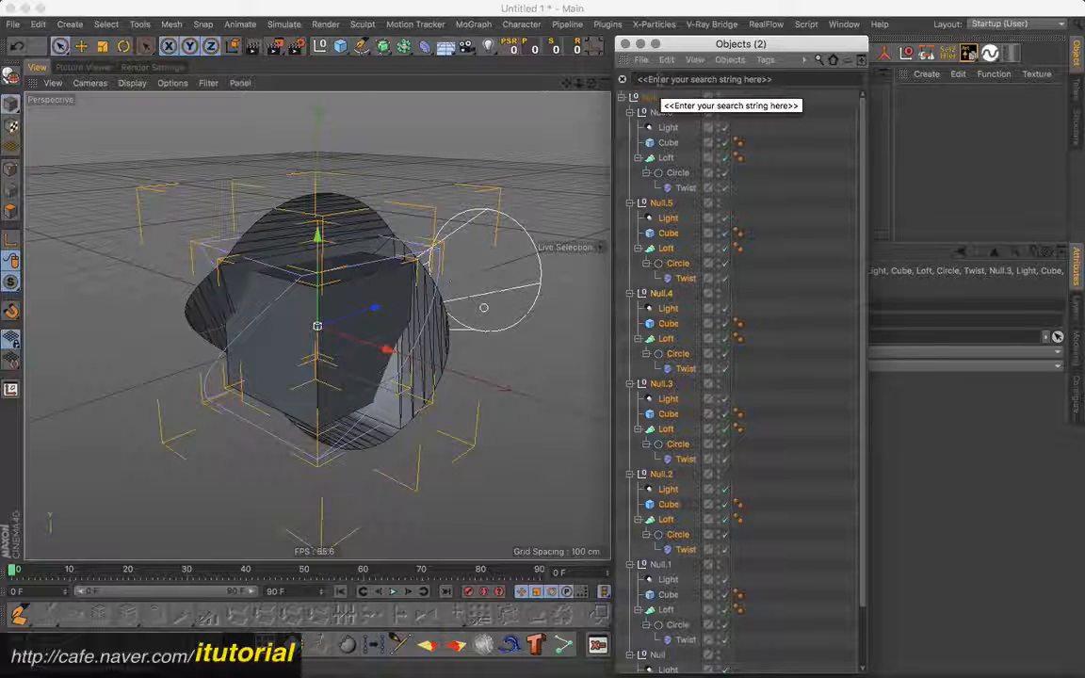
{"action": "left_click", "coordinate": [659, 79]}
{"action": "type", "text": "cir"}
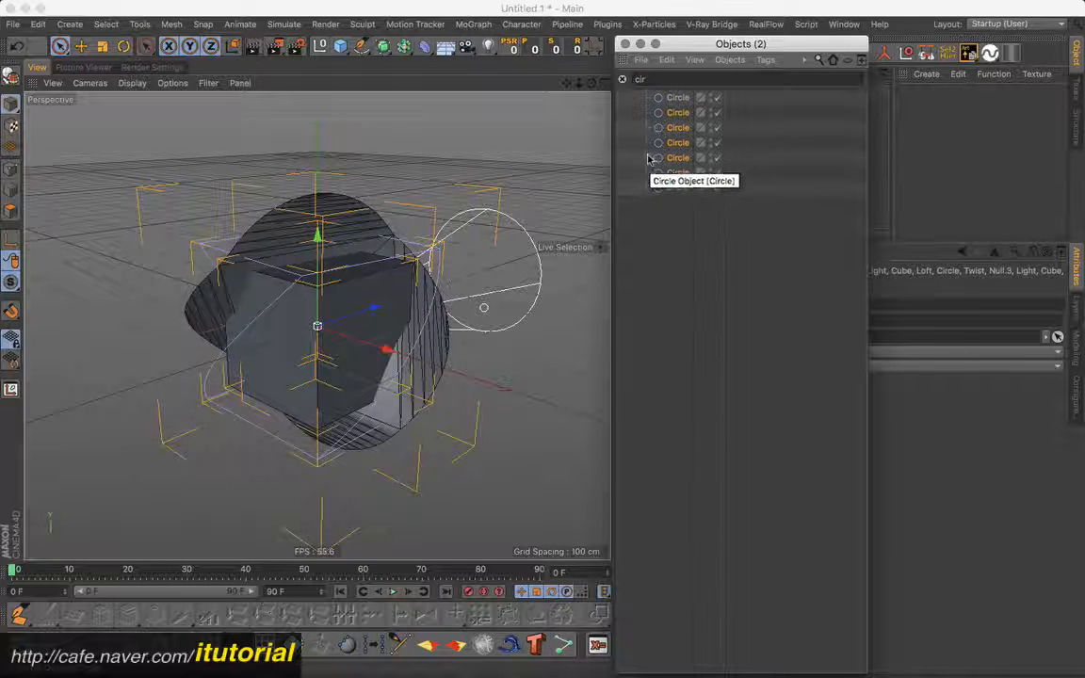
{"action": "left_click_drag", "start_coordinate": [636, 160], "coordinate": [692, 113]}
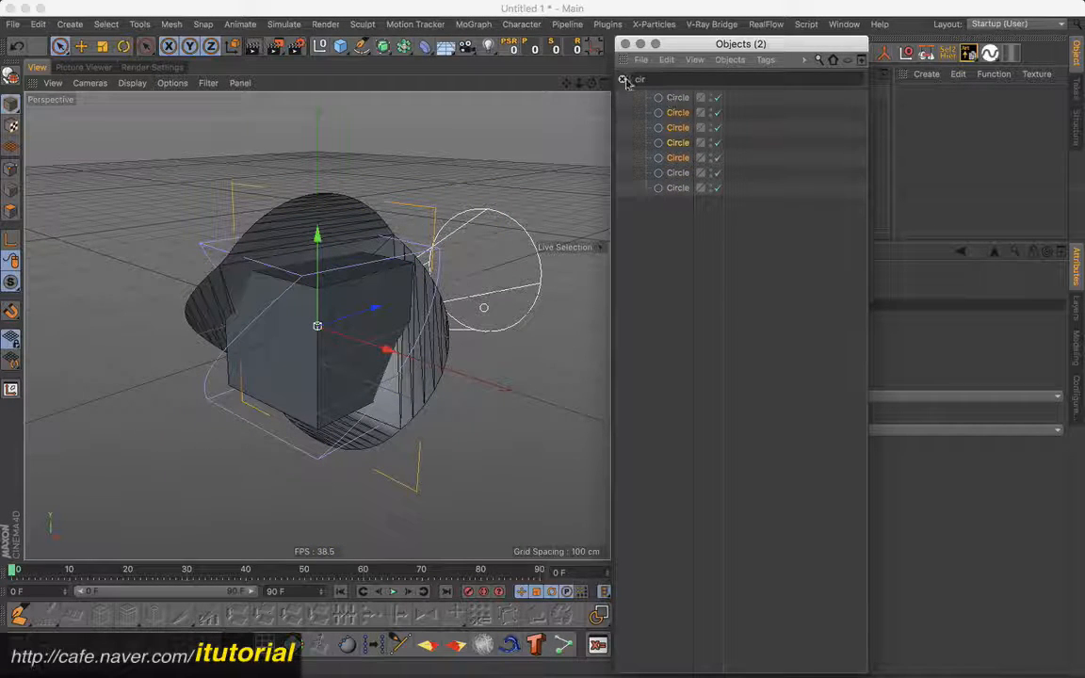
{"action": "left_click", "coordinate": [623, 80]}
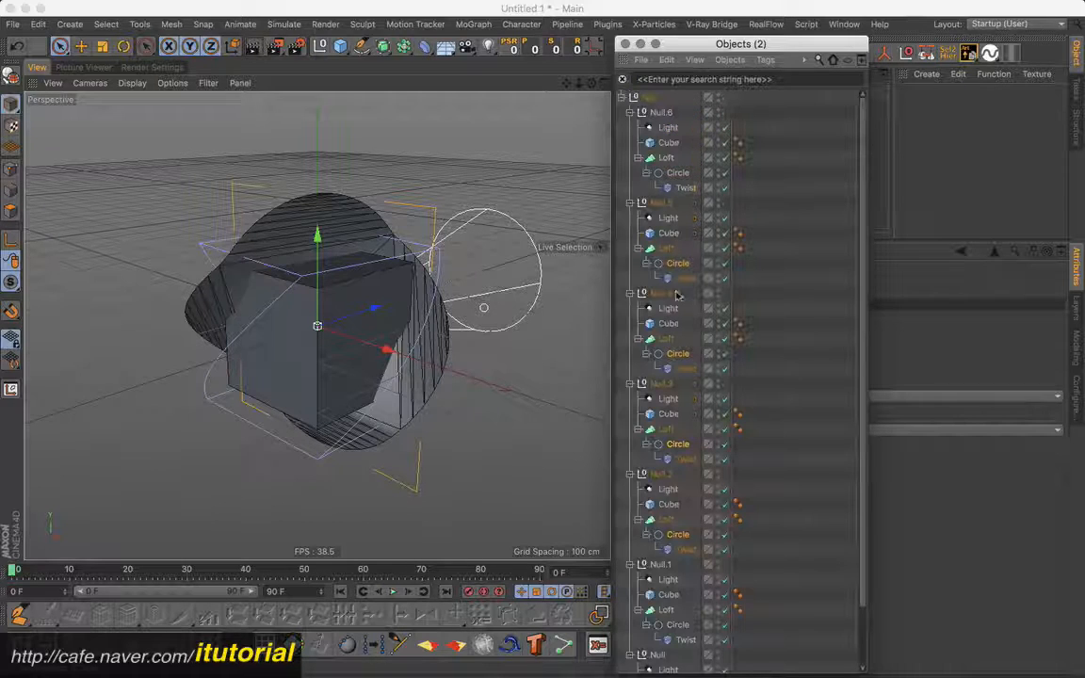
{"action": "left_click", "coordinate": [766, 287]}
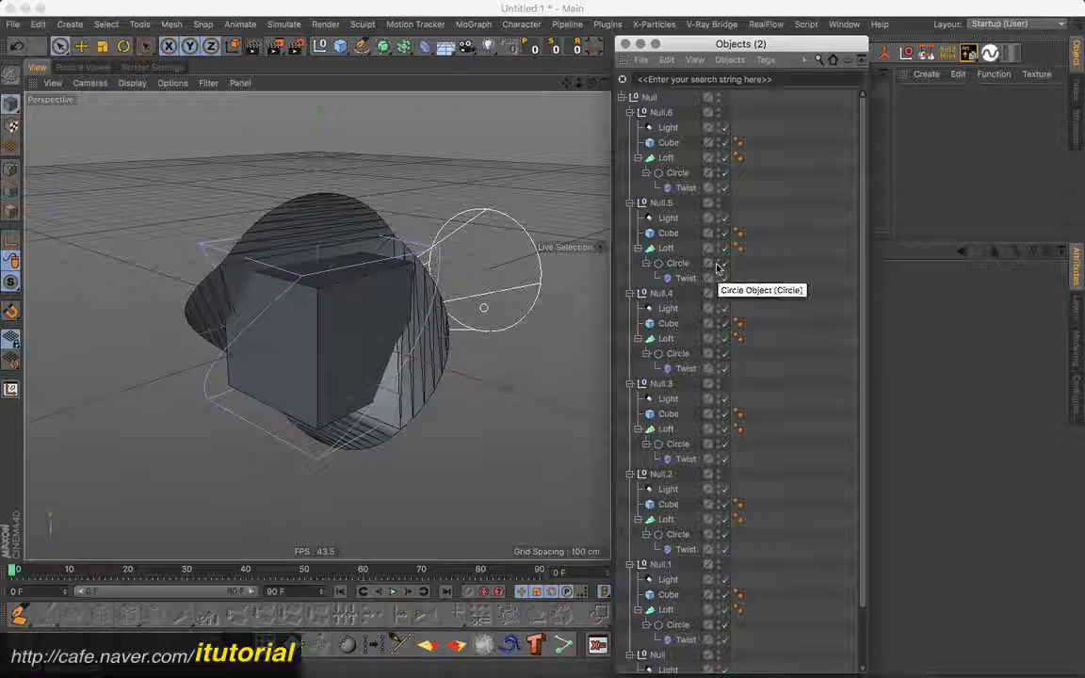
Step: Rename the circle under Null.5's Loft as sss
{"action": "left_click", "coordinate": [678, 263]}
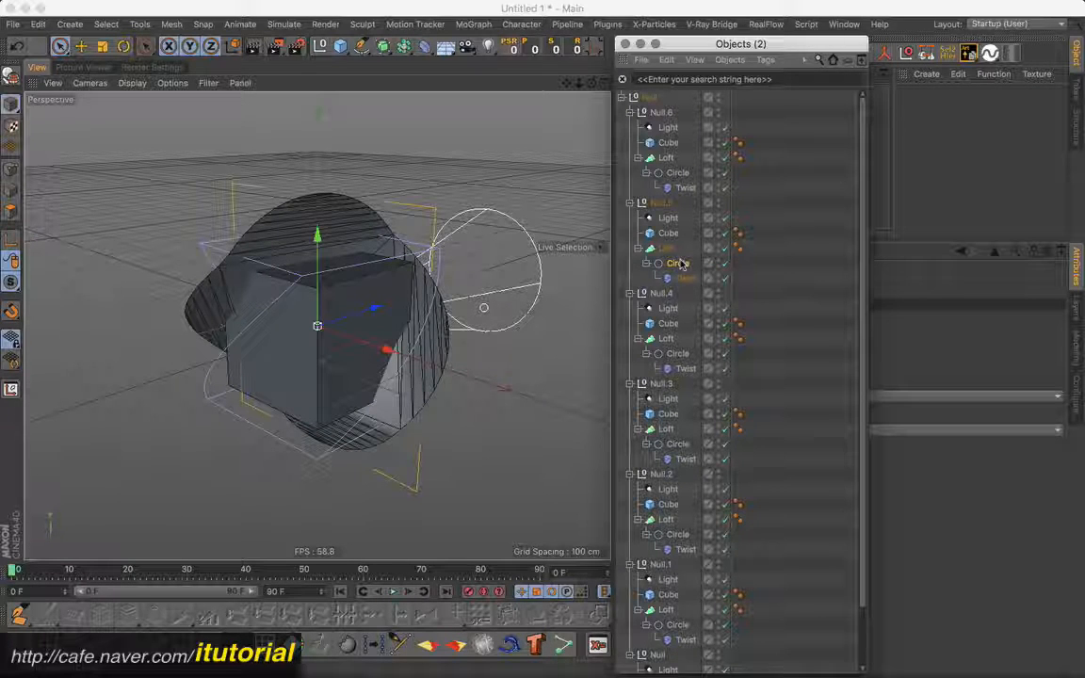
{"action": "double_click", "coordinate": [678, 262]}
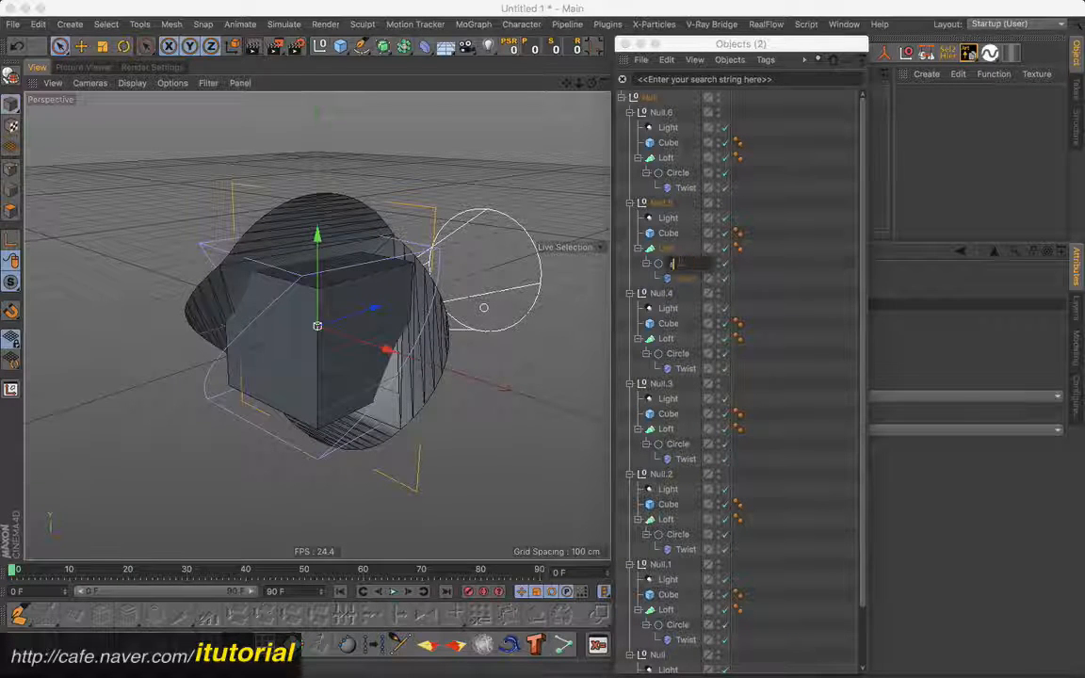
{"action": "type", "text": "sss"}
{"action": "key", "text": "Return"}
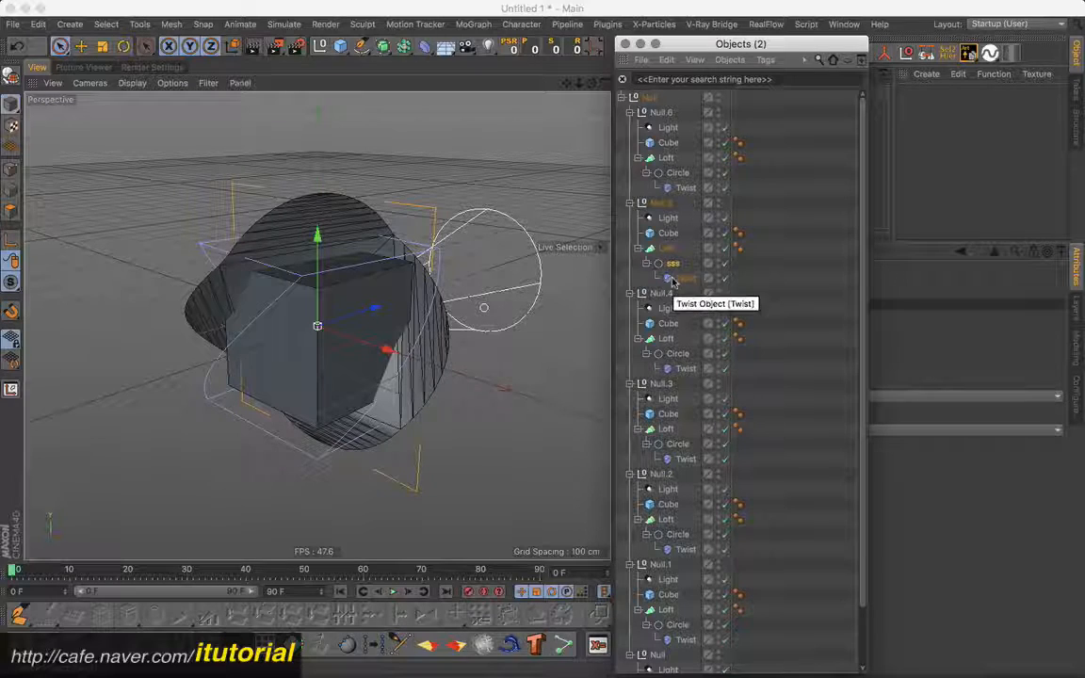
Step: Select all objects from Null.5 through the Null.2 branch, search them for "cir", and clear the search
{"action": "left_click_drag", "start_coordinate": [685, 204], "coordinate": [636, 556]}
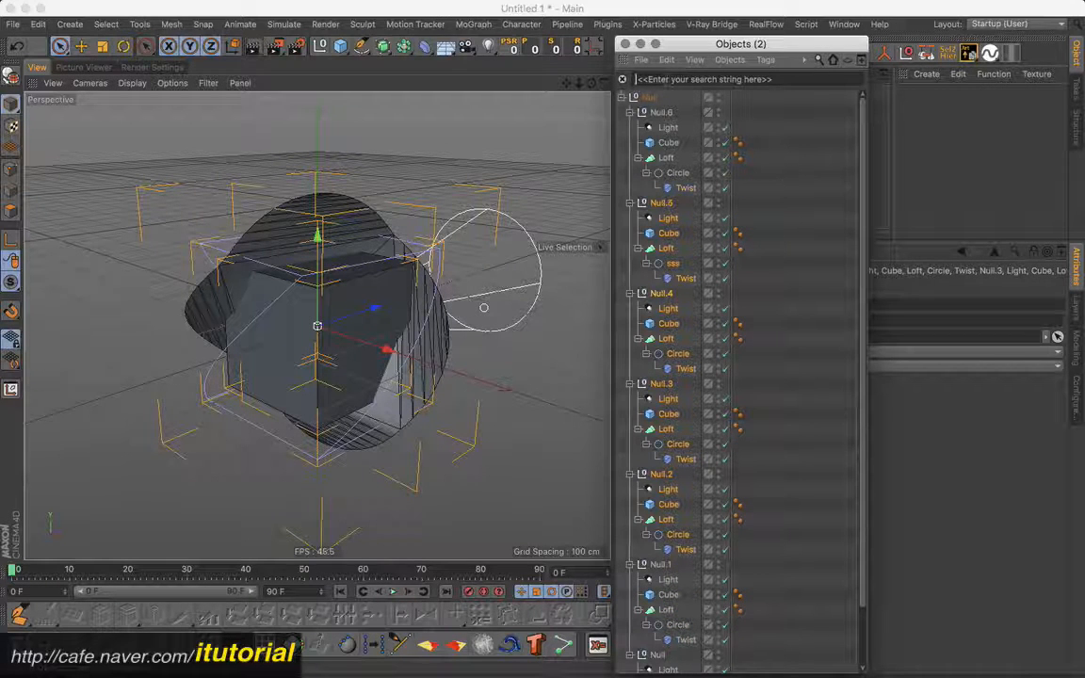
{"action": "left_click", "coordinate": [664, 79]}
{"action": "type", "text": "cir"}
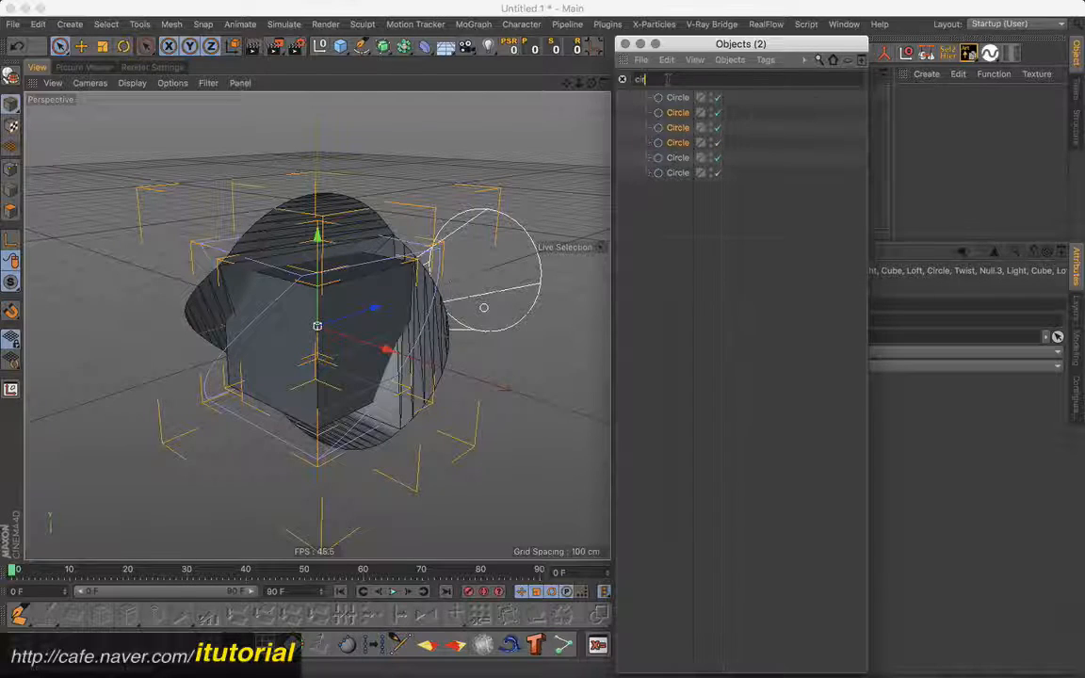
{"action": "left_click", "coordinate": [623, 80]}
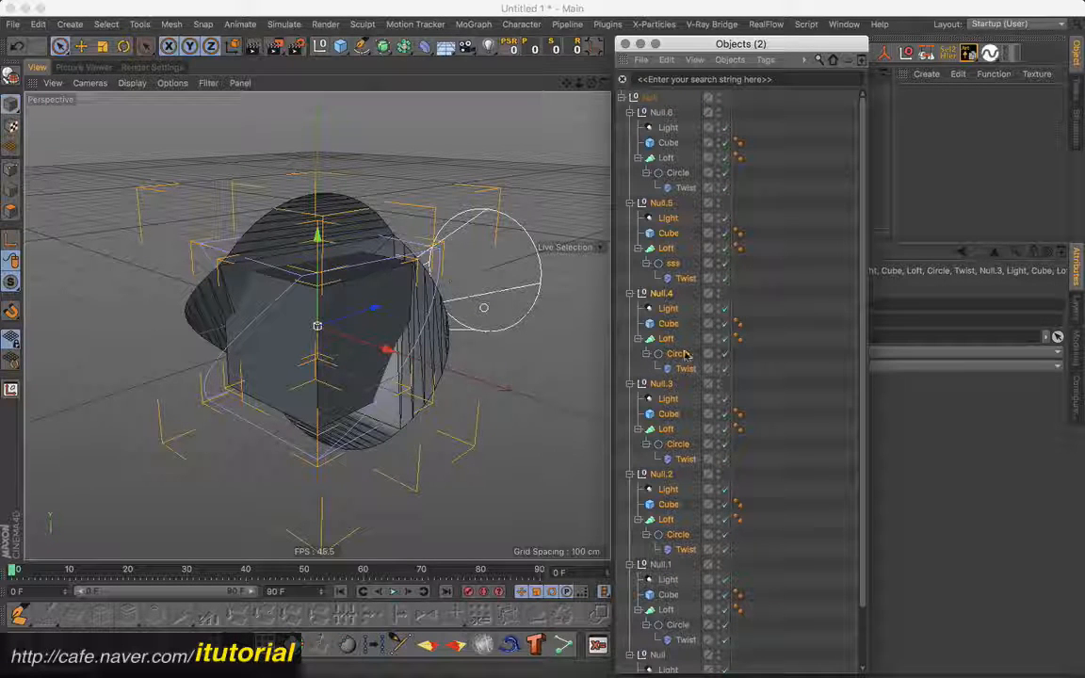
Step: Try selecting all circles by object type with the four branches selected, then undo that selection and close the filter list
{"action": "left_click", "coordinate": [849, 61]}
{"action": "left_click", "coordinate": [632, 99]}
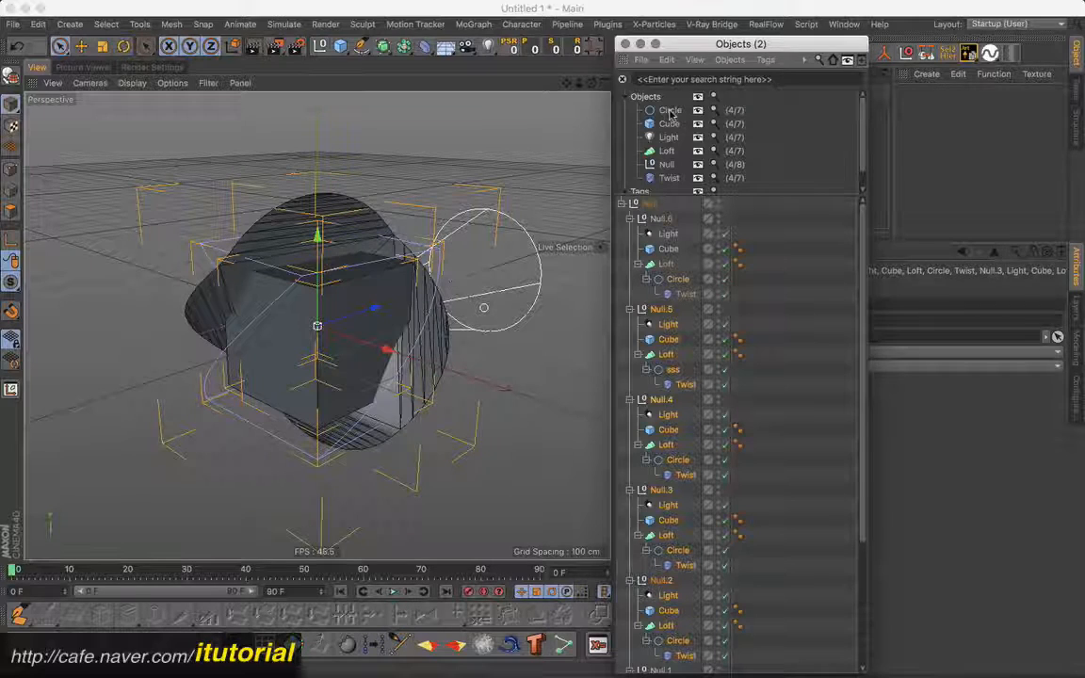
{"action": "left_click", "coordinate": [669, 110]}
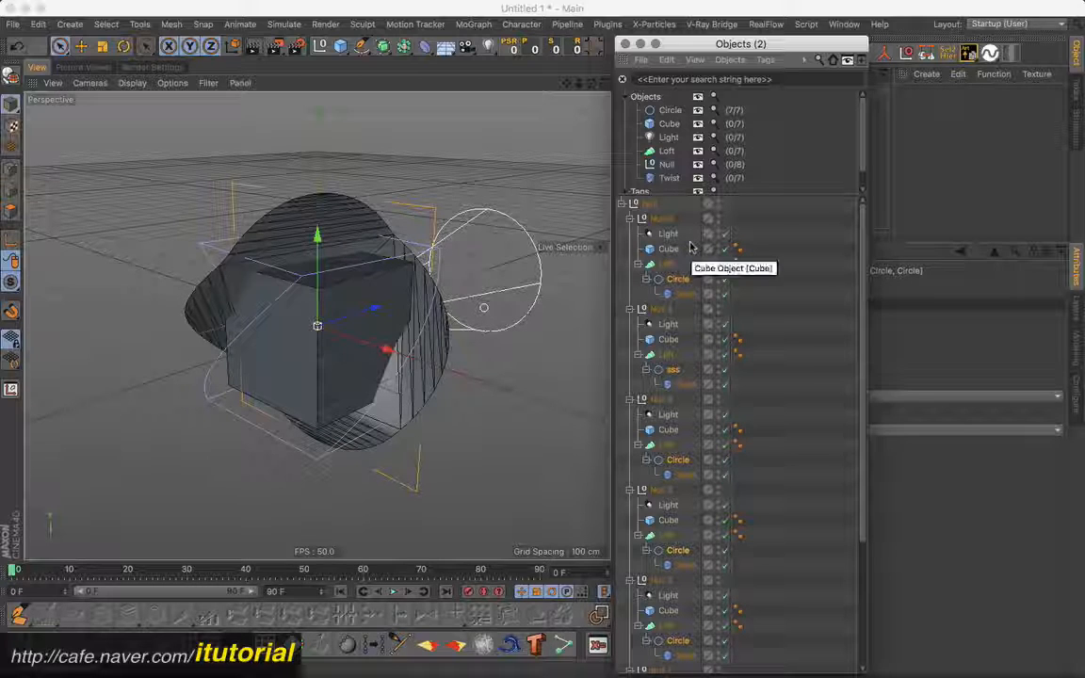
{"action": "key", "text": "super+z"}
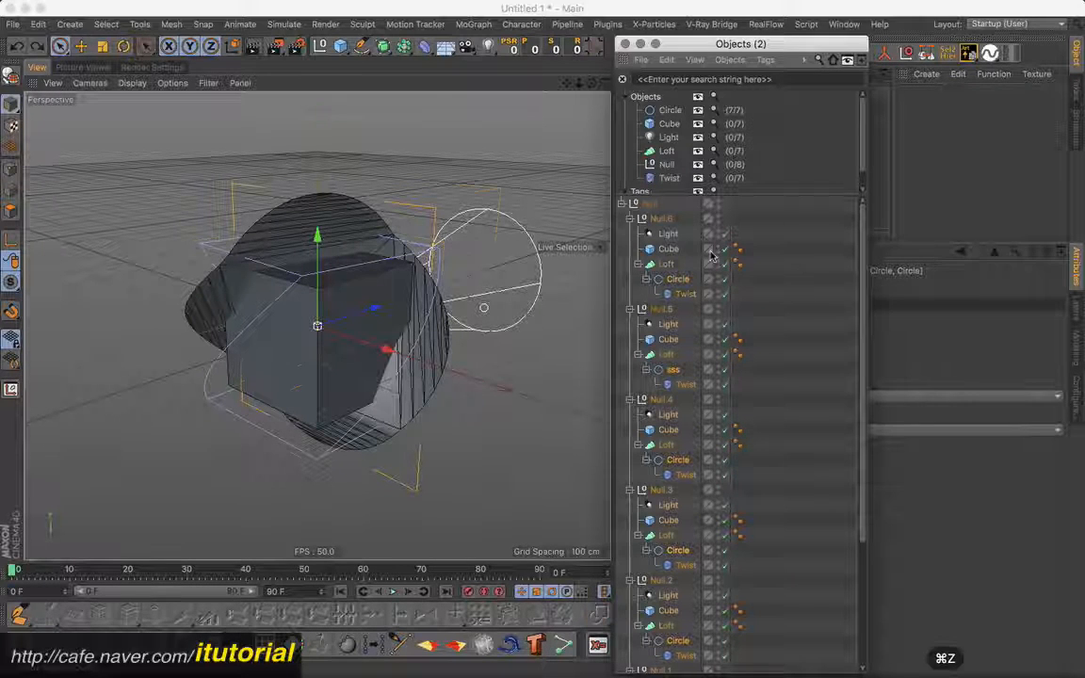
{"action": "key", "text": "super+z"}
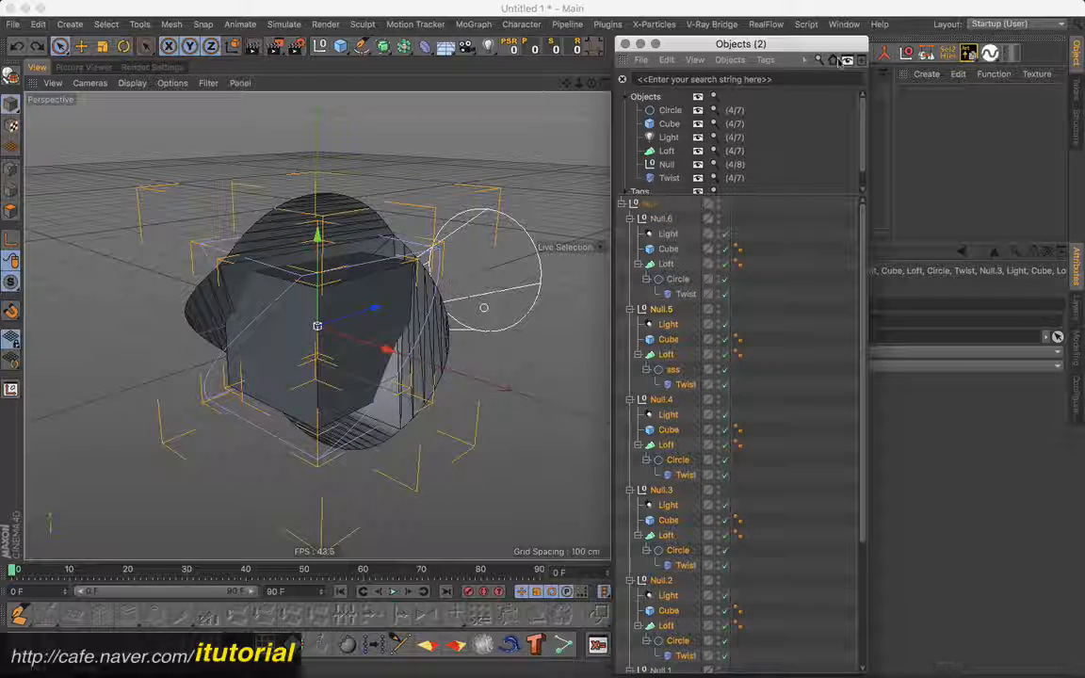
{"action": "left_click", "coordinate": [840, 59]}
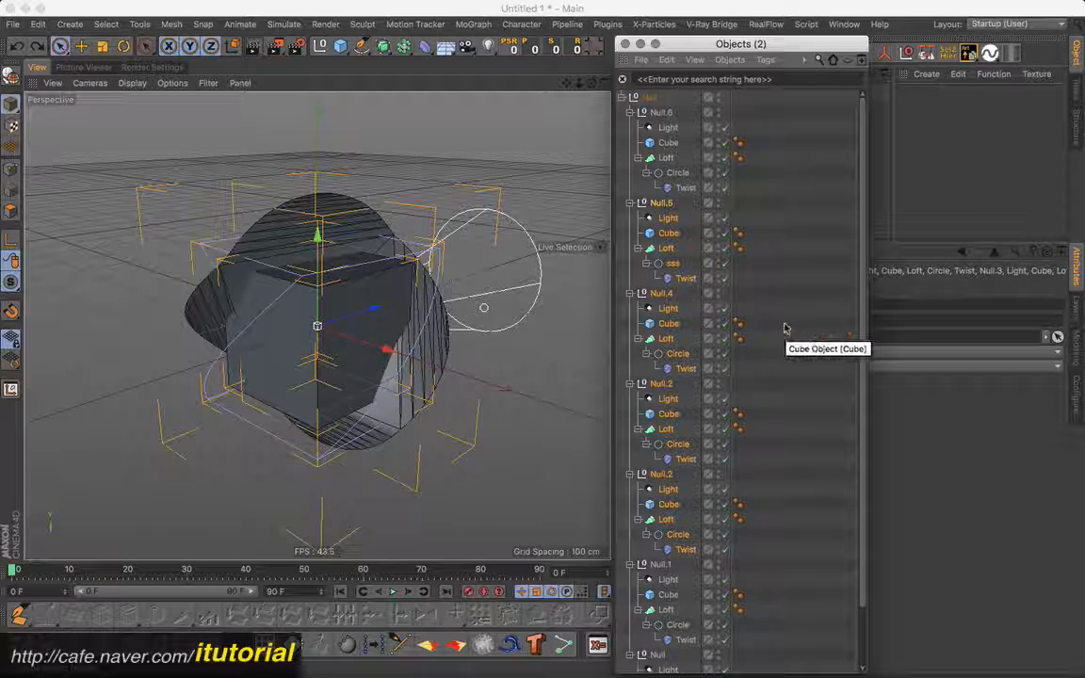
{"action": "key", "text": "super+z"}
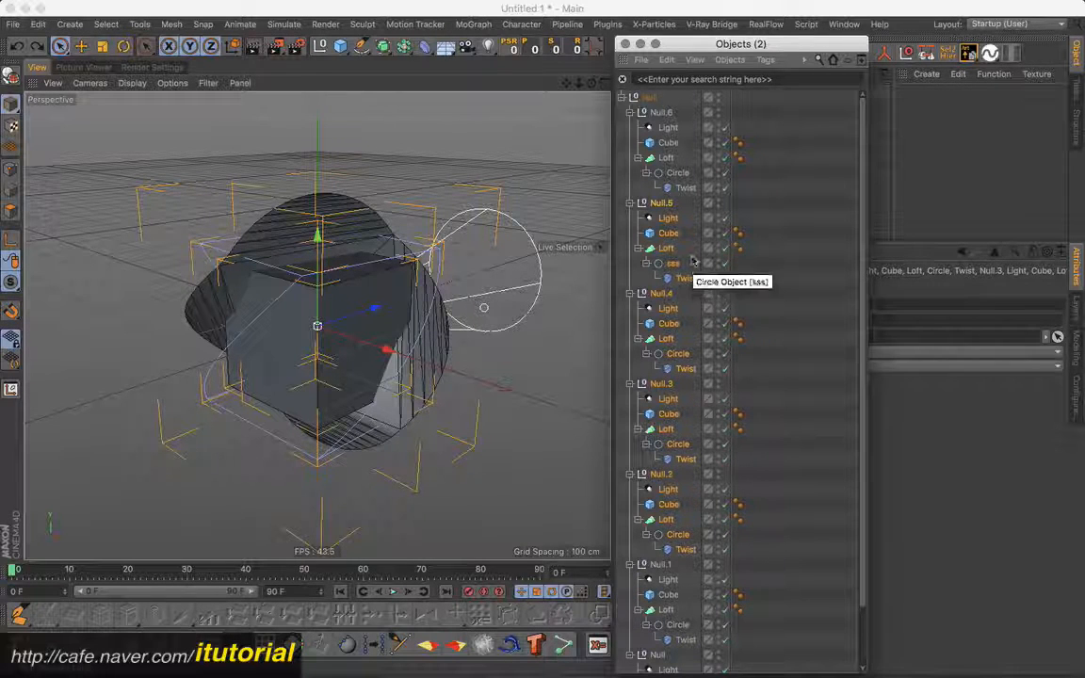
Step: Open the Selector and remove nulls, generators, deformers and lights from the selection, keeping only the four circle splines
{"action": "left_click", "coordinate": [108, 25]}
{"action": "mouse_move", "coordinate": [115, 44]}
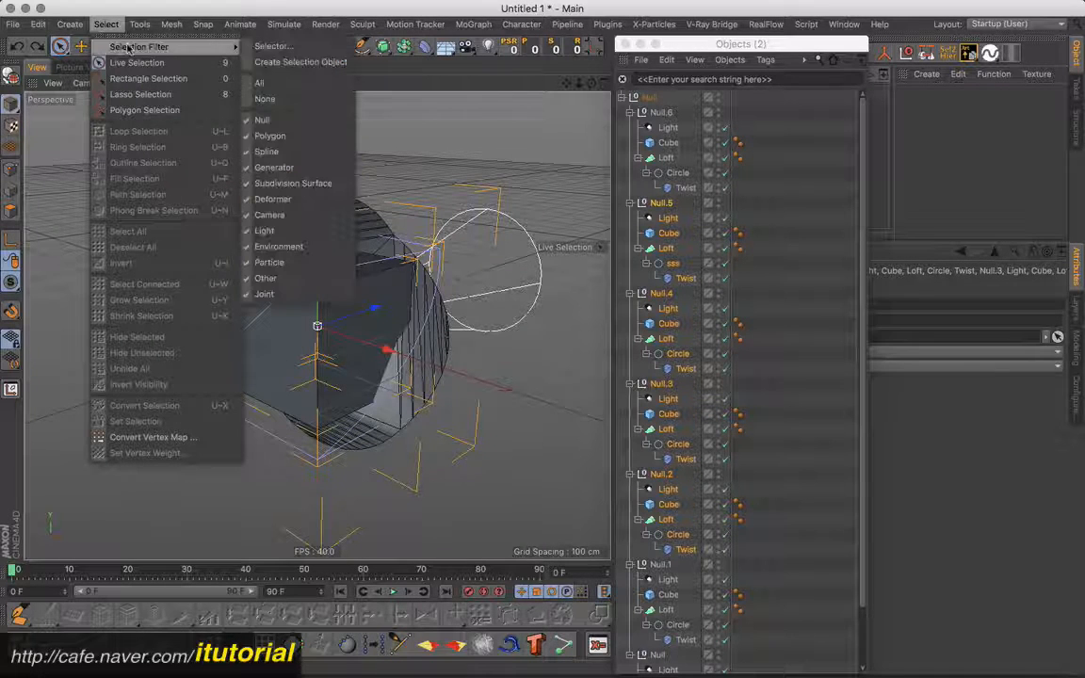
{"action": "left_click", "coordinate": [288, 47]}
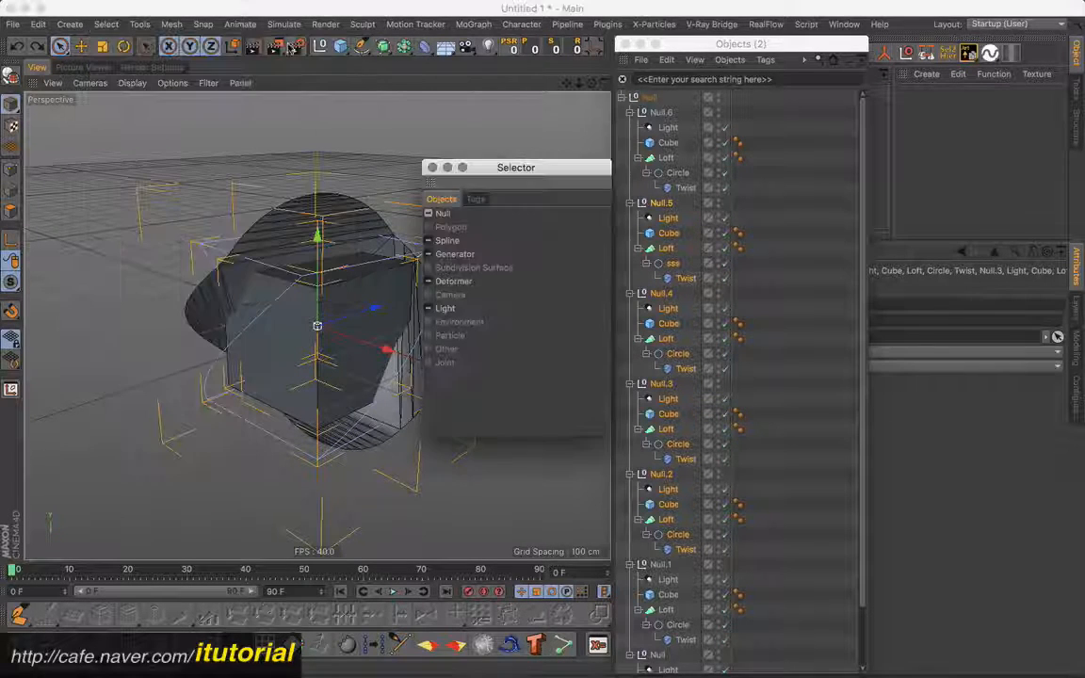
{"action": "left_click_drag", "start_coordinate": [528, 165], "coordinate": [522, 106]}
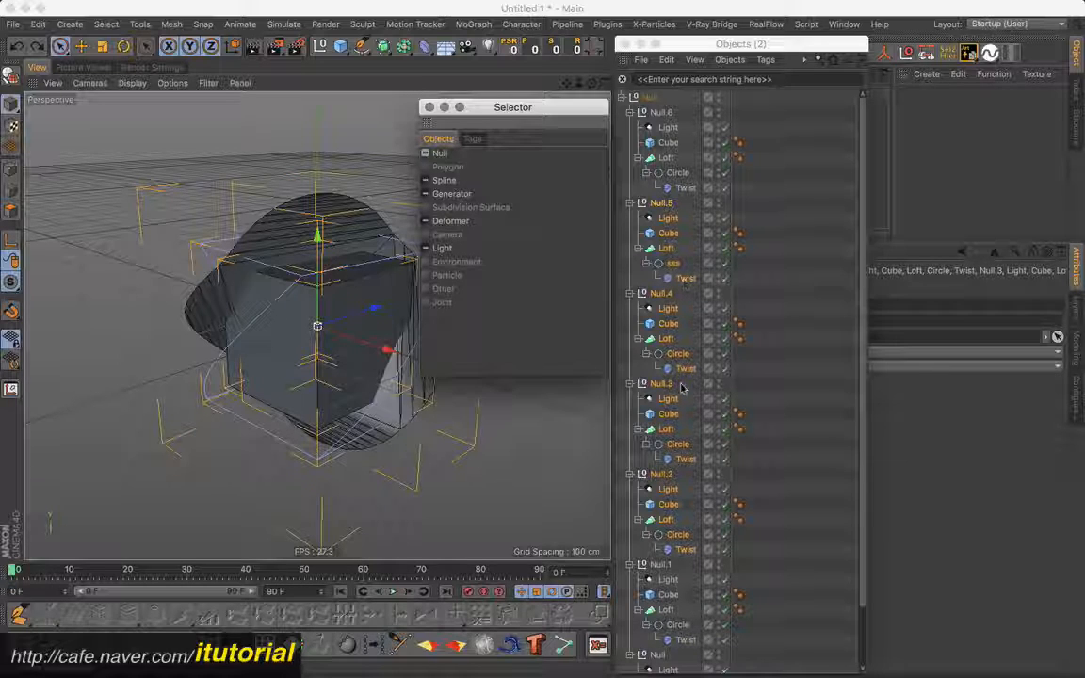
{"action": "left_click", "coordinate": [436, 179]}
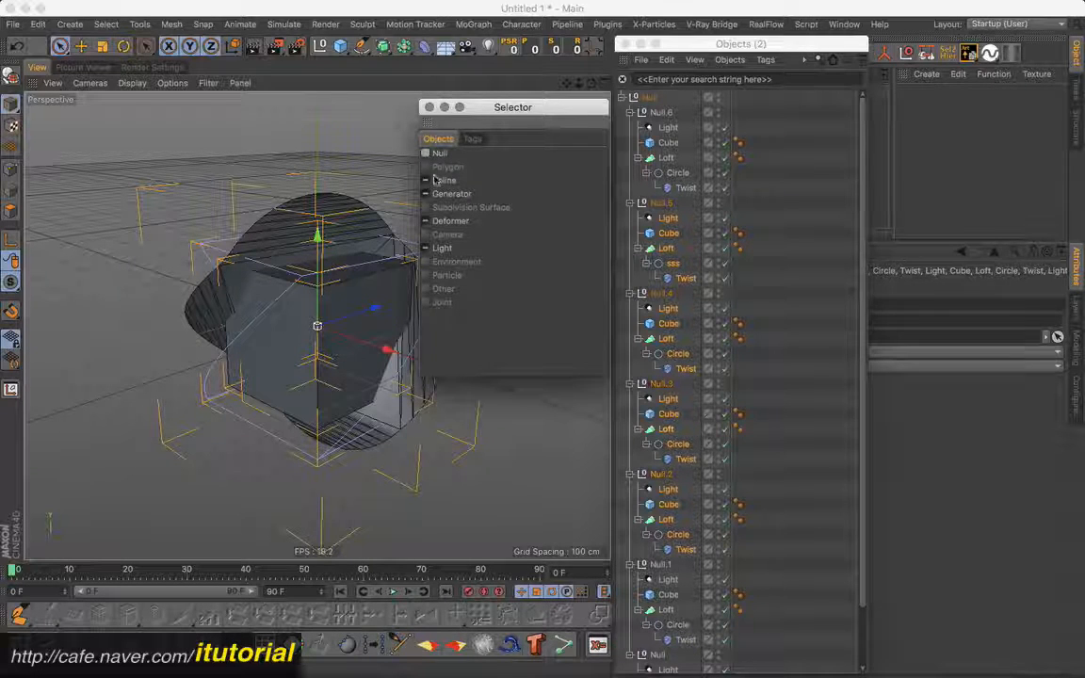
{"action": "left_click", "coordinate": [427, 195]}
{"action": "left_click", "coordinate": [427, 221]}
{"action": "left_click", "coordinate": [428, 248]}
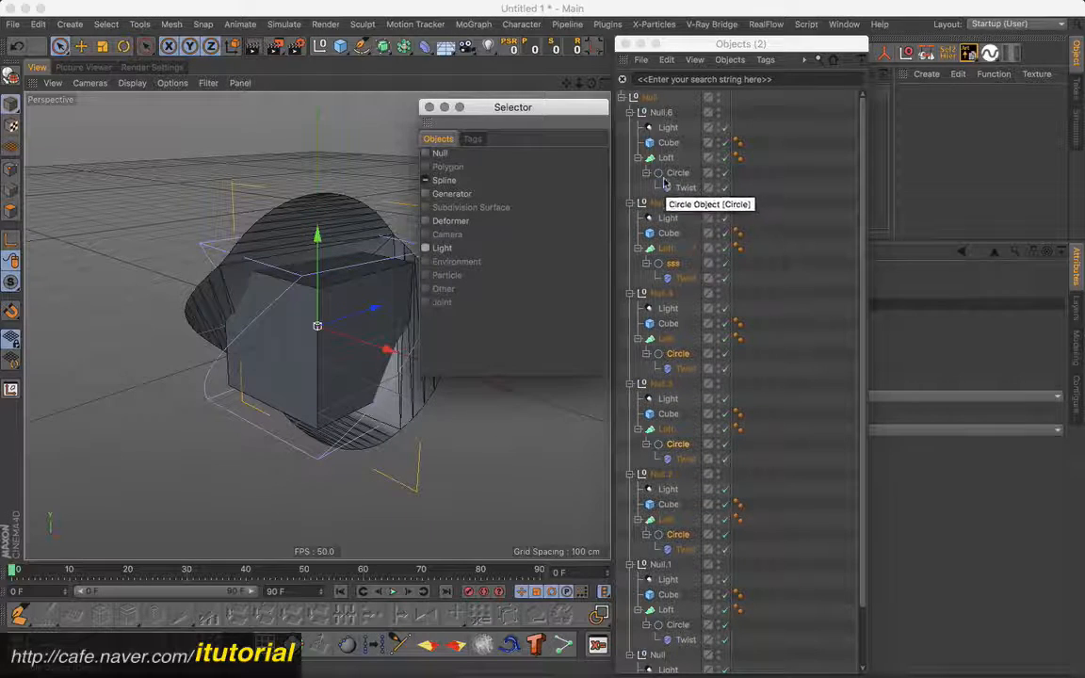
Step: Select the Null.3 and Null.6 branches with all their child objects
{"action": "left_click", "coordinate": [634, 175]}
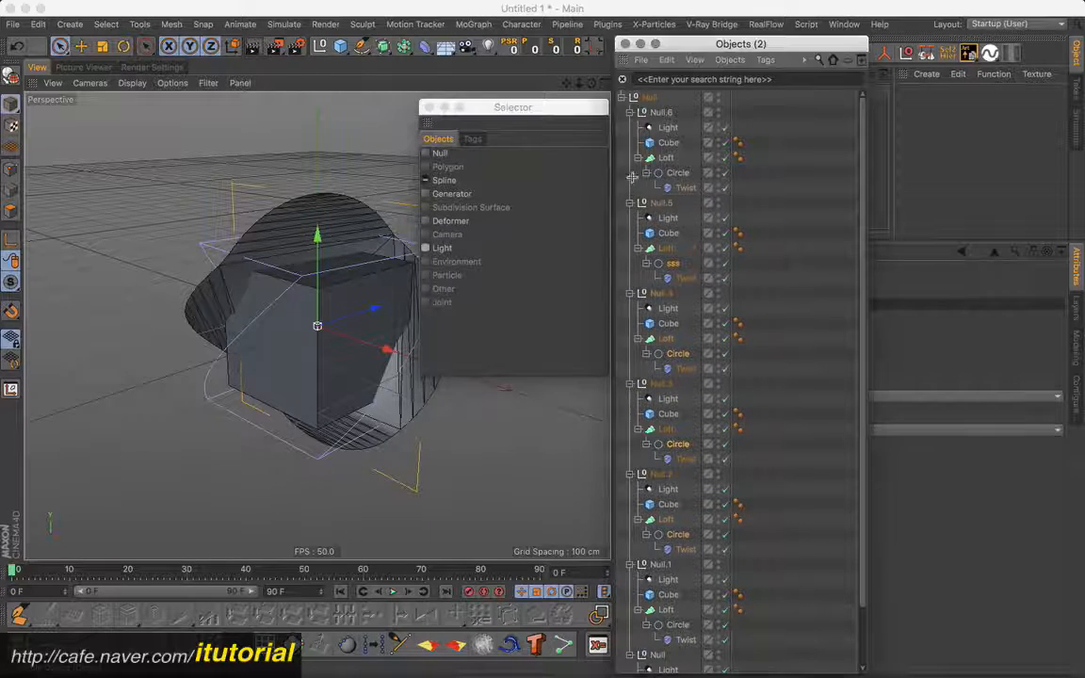
{"action": "left_click", "coordinate": [662, 113]}
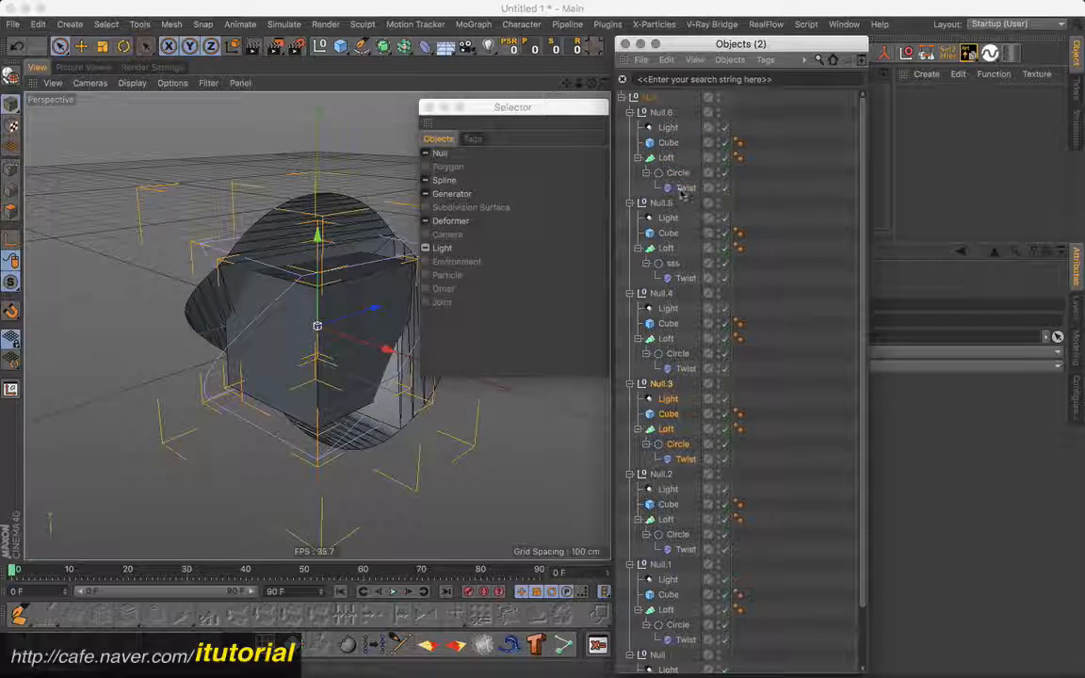
{"action": "left_click", "coordinate": [662, 113]}
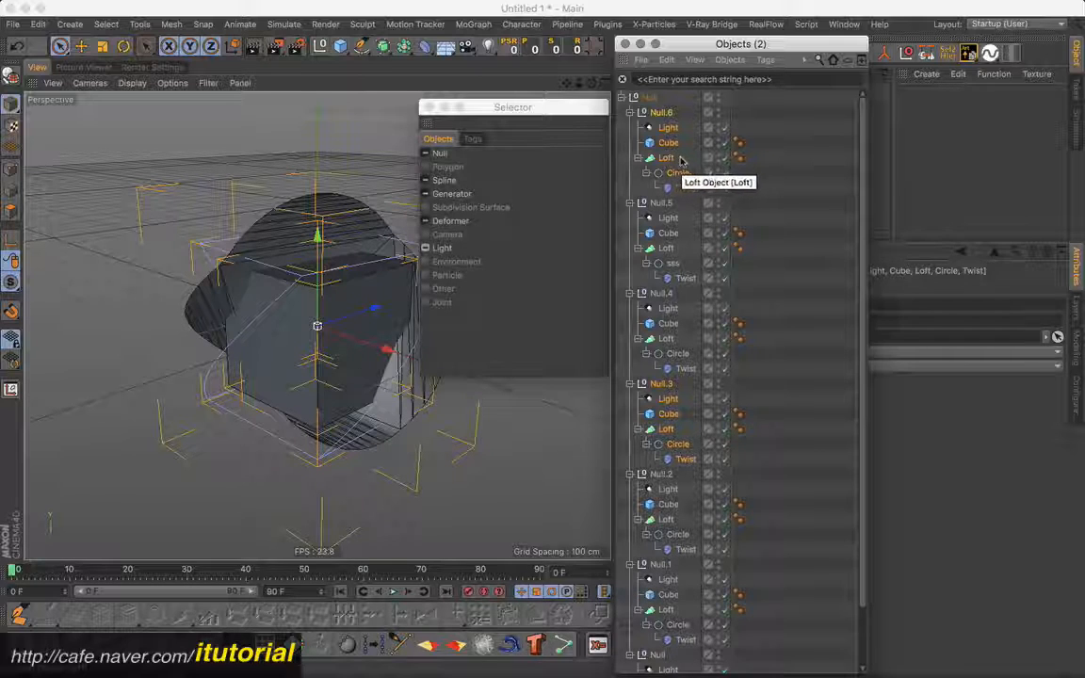
Step: Rename the Loft under Null.6 as ttt
{"action": "left_click", "coordinate": [680, 161]}
{"action": "double_click", "coordinate": [666, 159]}
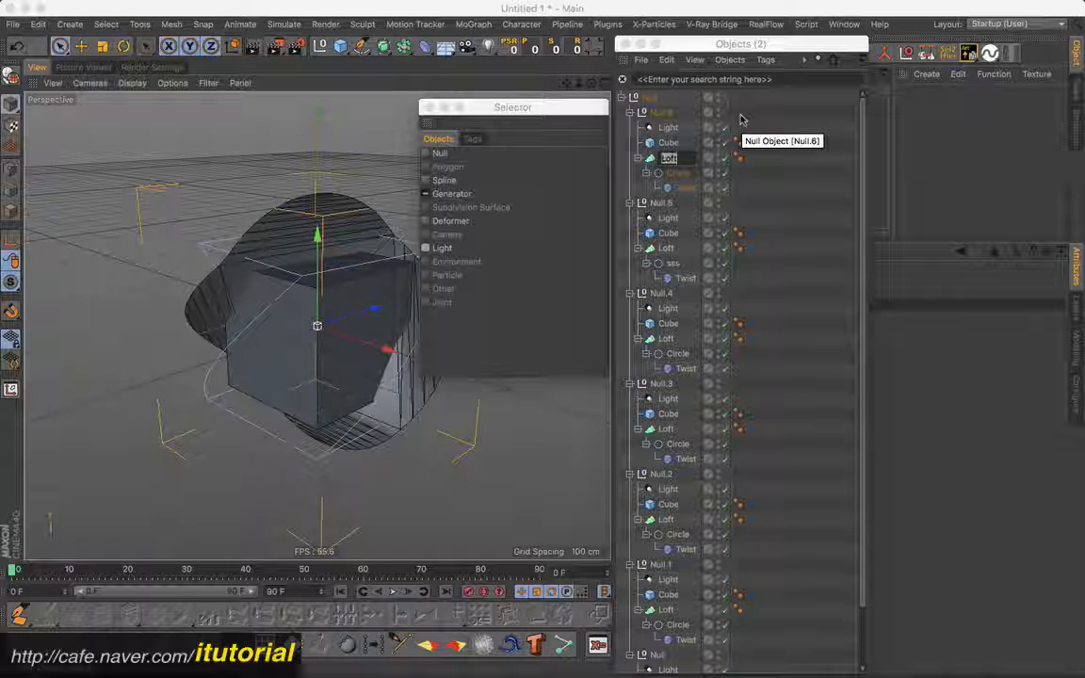
{"action": "type", "text": "ddd"}
{"action": "key", "text": "Return"}
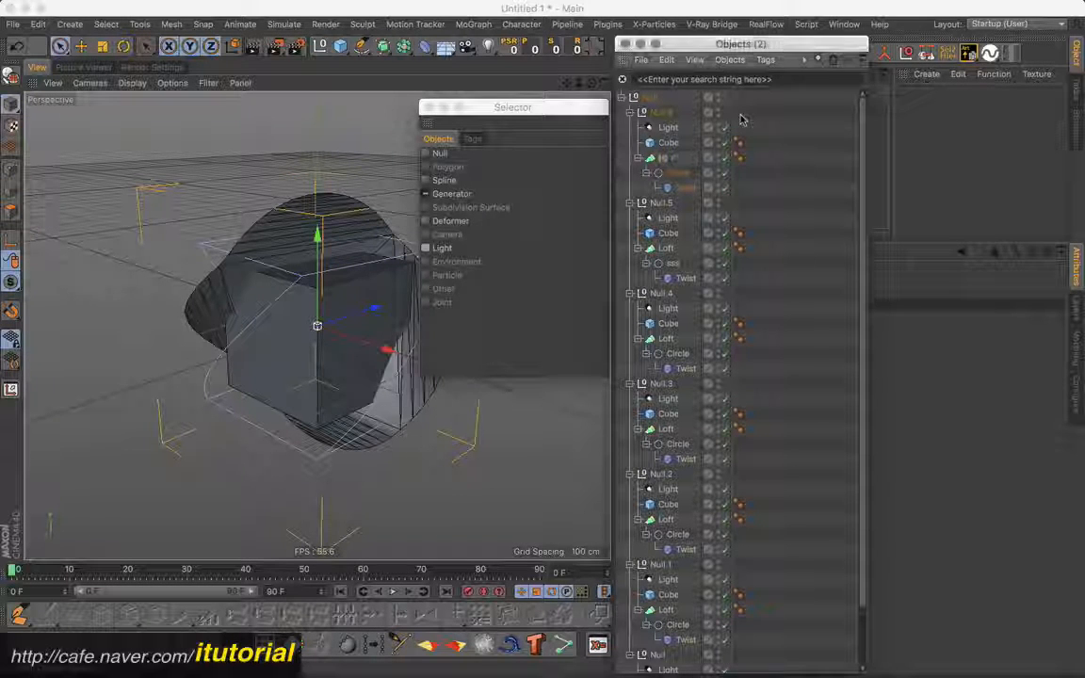
Step: Reselect the complete Null.6 and Null.3 branches, including their children
{"action": "left_click", "coordinate": [650, 98]}
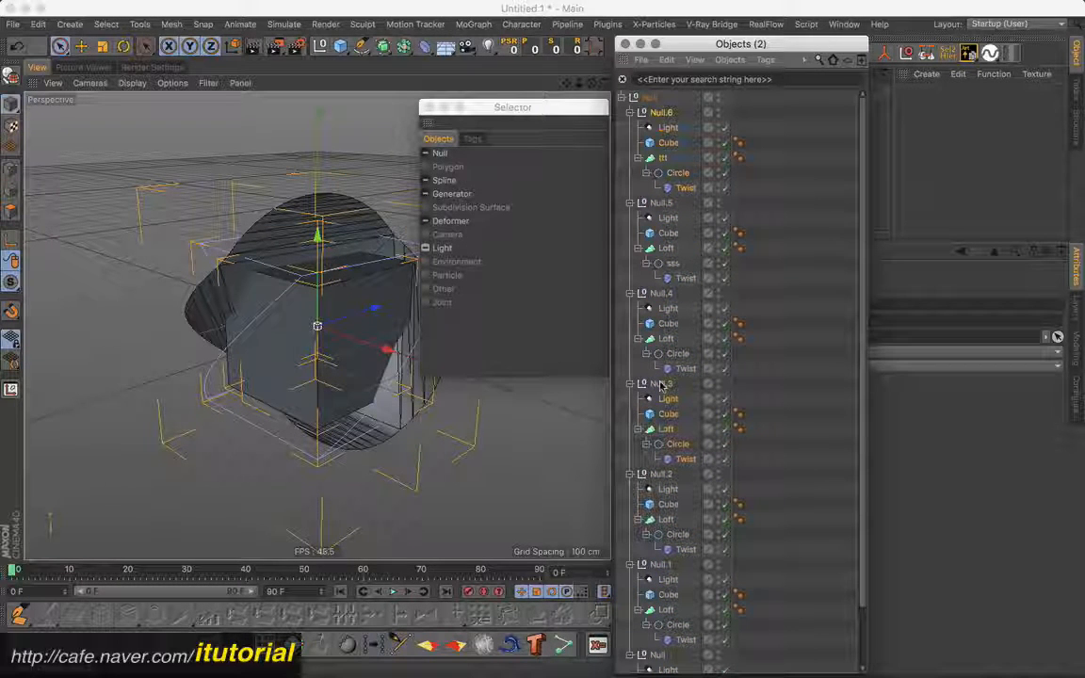
{"action": "left_click", "coordinate": [661, 385]}
{"action": "left_click", "coordinate": [664, 112], "text": "shift"}
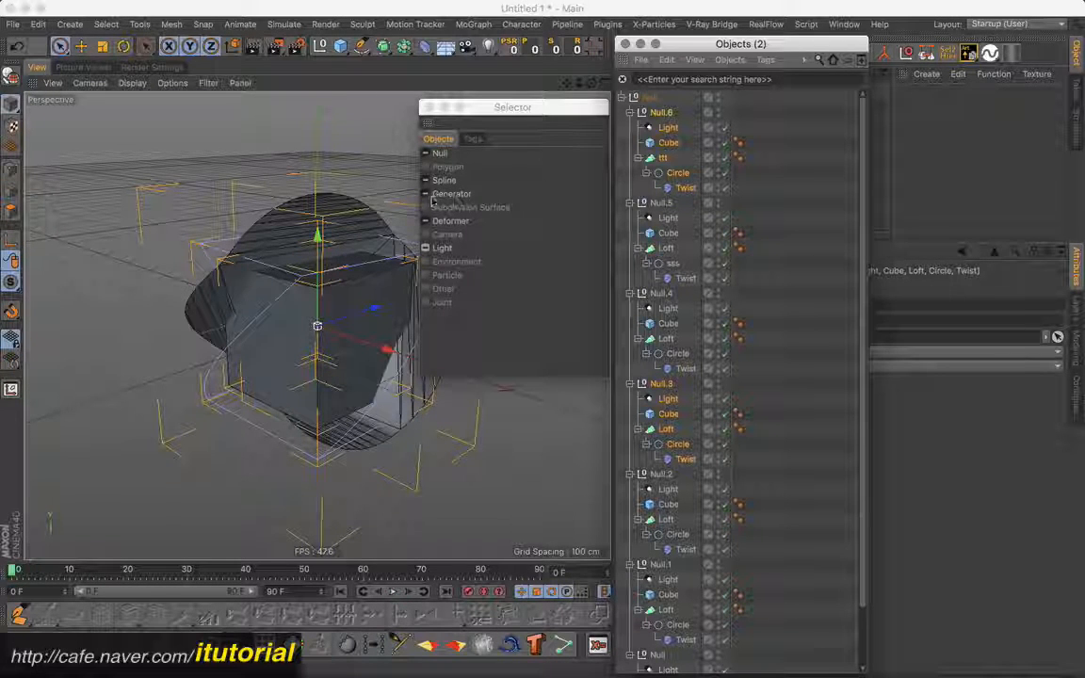
Step: Filter nulls, splines, deformers and lights out of the selection with the Selector, keeping only the generators of both branches
{"action": "left_click", "coordinate": [426, 154]}
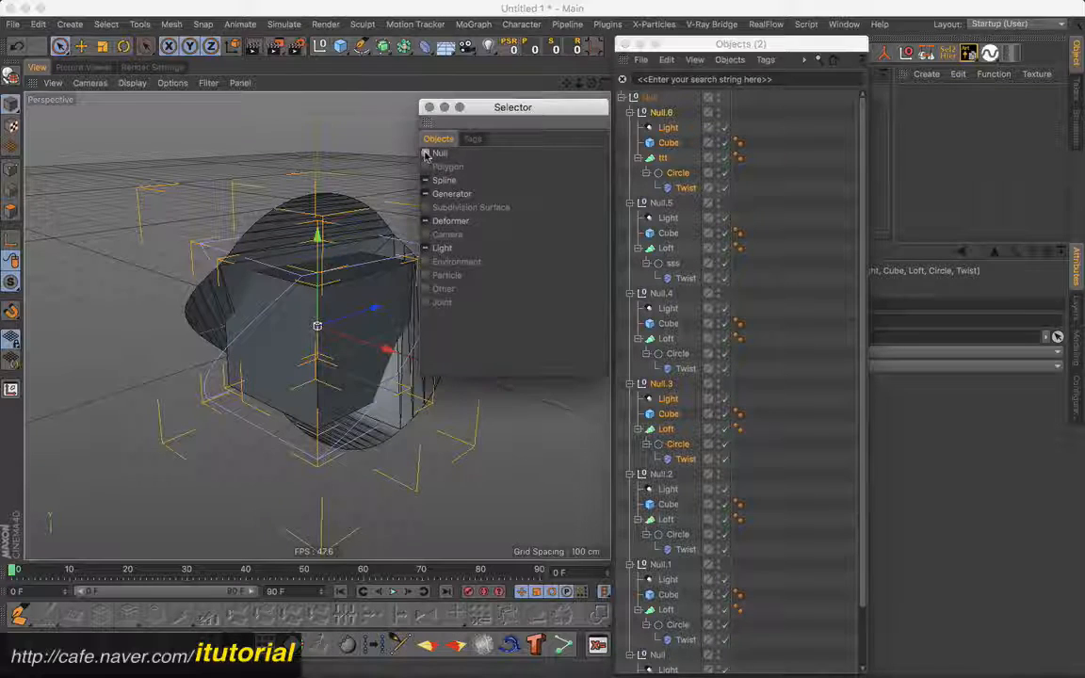
{"action": "left_click", "coordinate": [426, 182]}
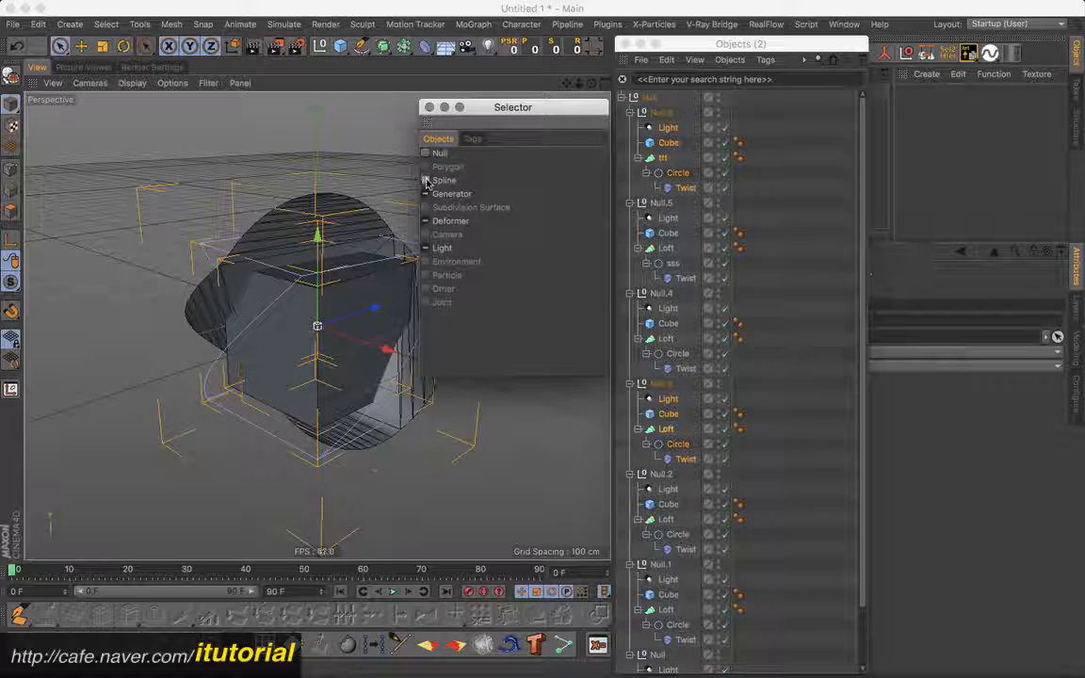
{"action": "left_click", "coordinate": [426, 223]}
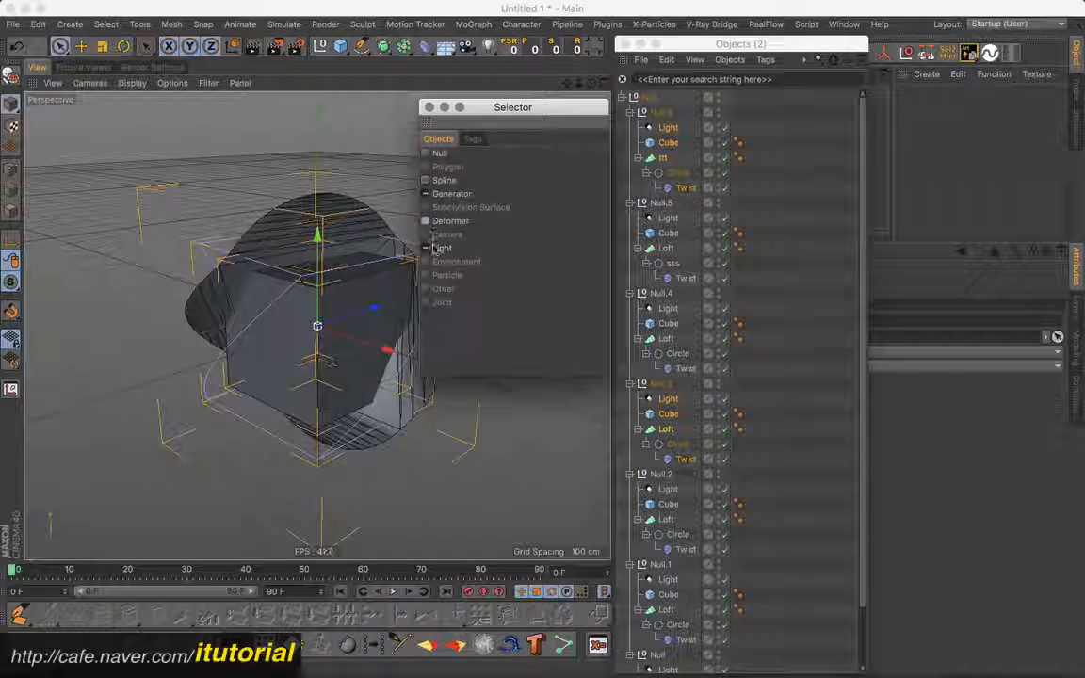
{"action": "left_click", "coordinate": [426, 222]}
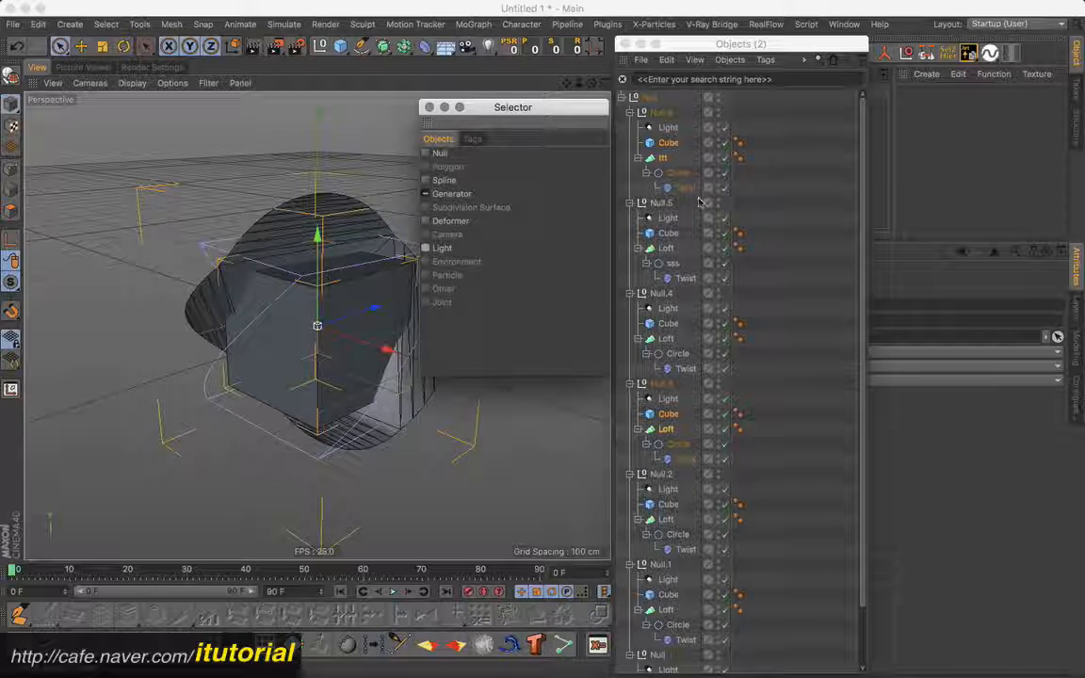
Step: Deselect the cubes under Null.6 and Null.3 so only their two loft objects stay selected
{"action": "left_click", "coordinate": [672, 147], "text": "ctrl"}
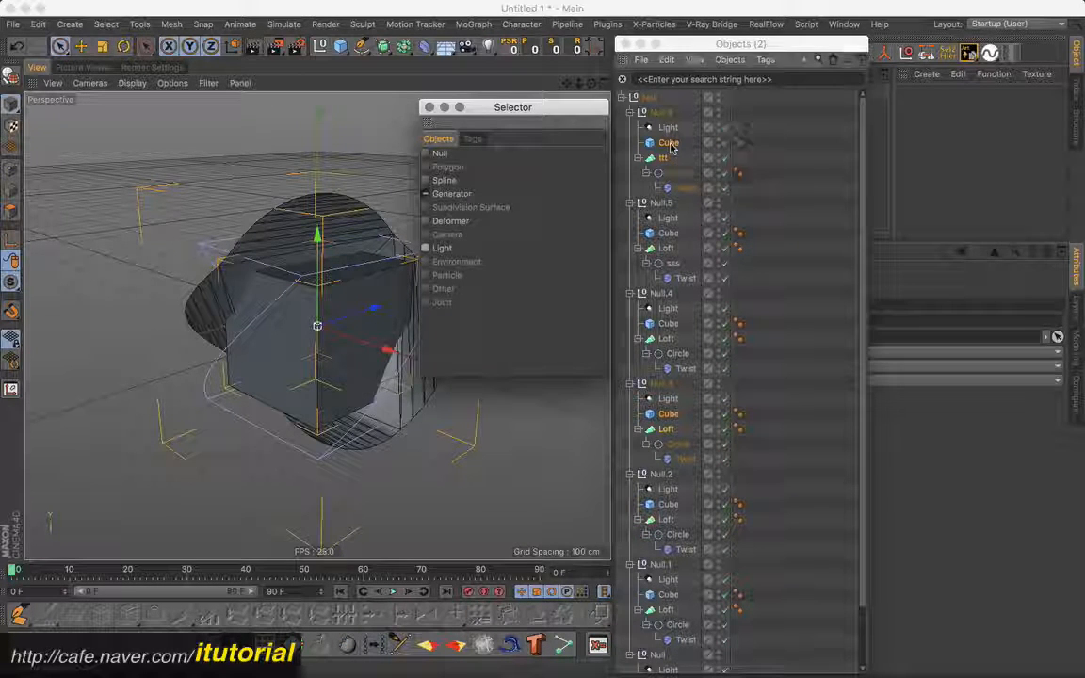
{"action": "left_click", "coordinate": [674, 418], "text": "ctrl"}
{"action": "left_click", "coordinate": [674, 418], "text": "ctrl"}
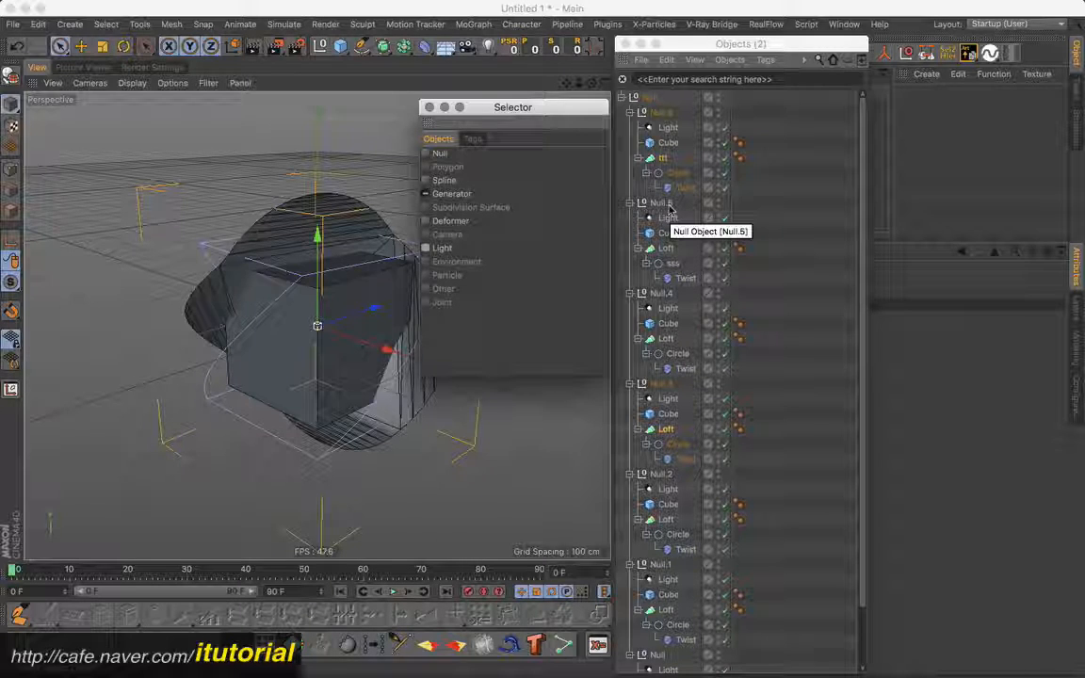
{"action": "left_click_drag", "start_coordinate": [519, 110], "coordinate": [506, 86]}
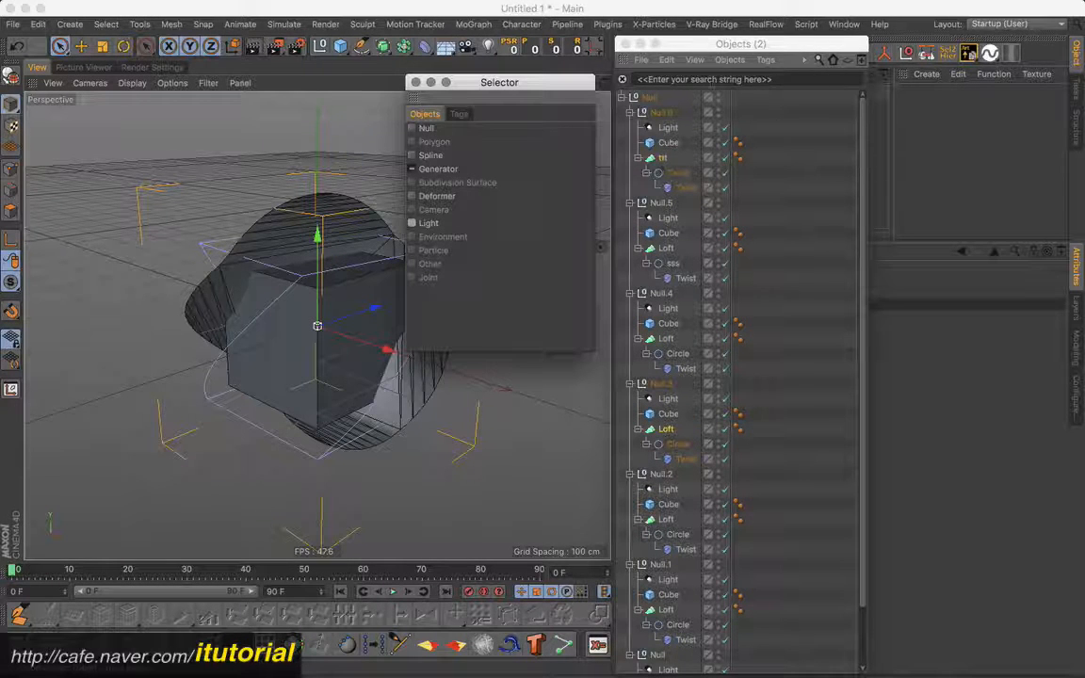
Step: Hide the object search bar and show the object filter list with its Objects category expanded
{"action": "left_click", "coordinate": [708, 81]}
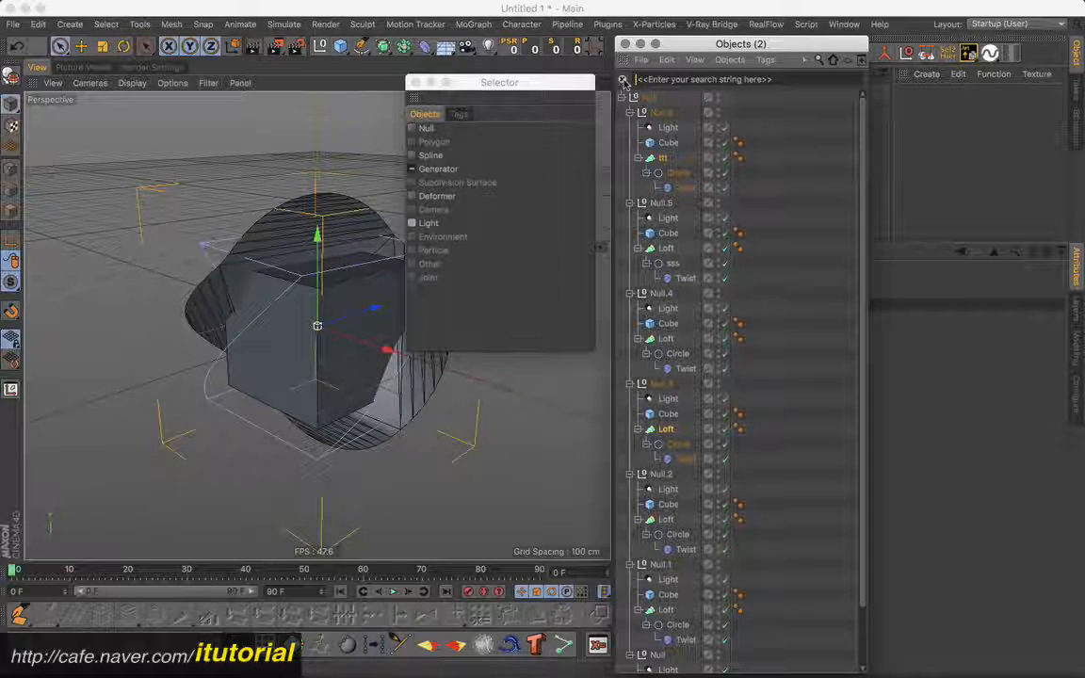
{"action": "left_click", "coordinate": [820, 60]}
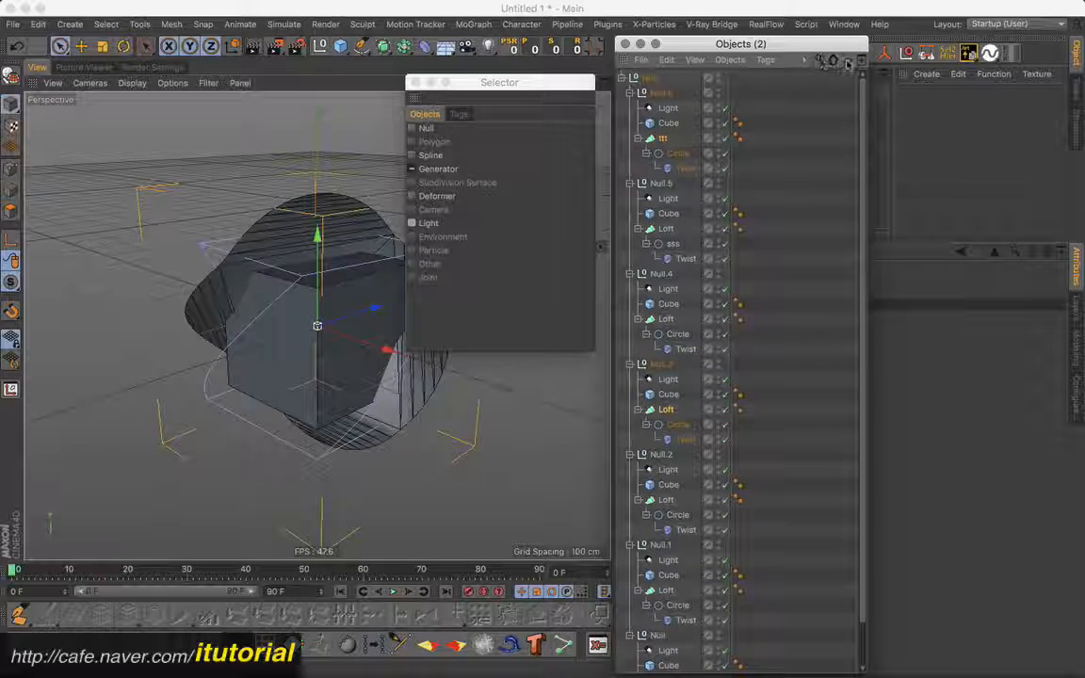
{"action": "left_click", "coordinate": [847, 60]}
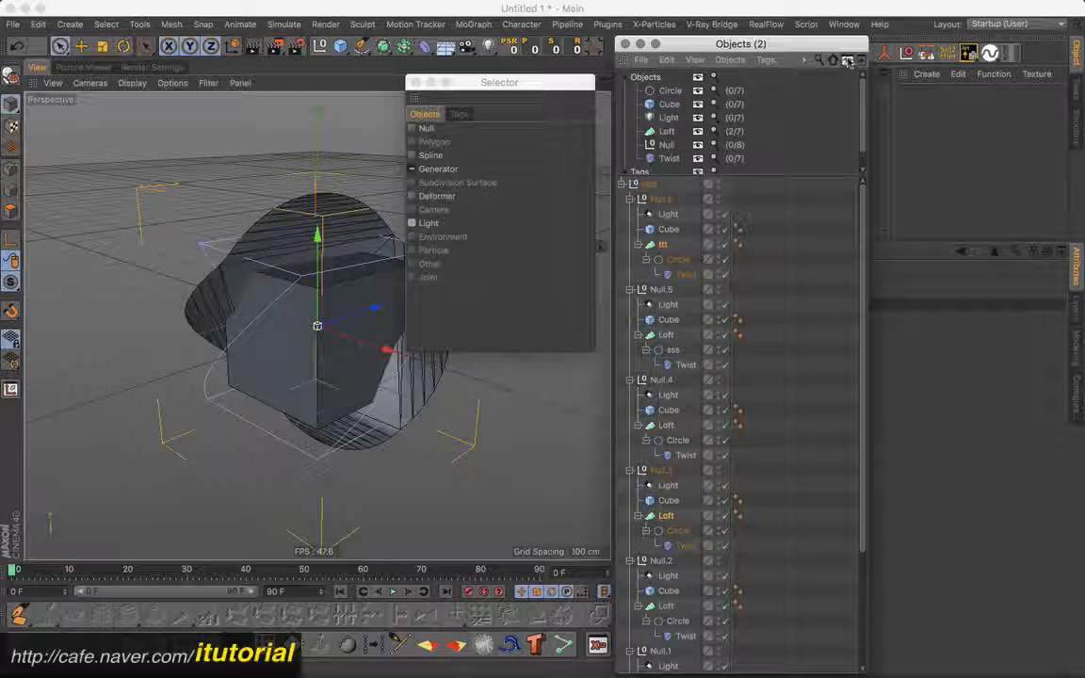
{"action": "left_click", "coordinate": [628, 77]}
{"action": "left_click", "coordinate": [628, 90]}
{"action": "left_click", "coordinate": [628, 90]}
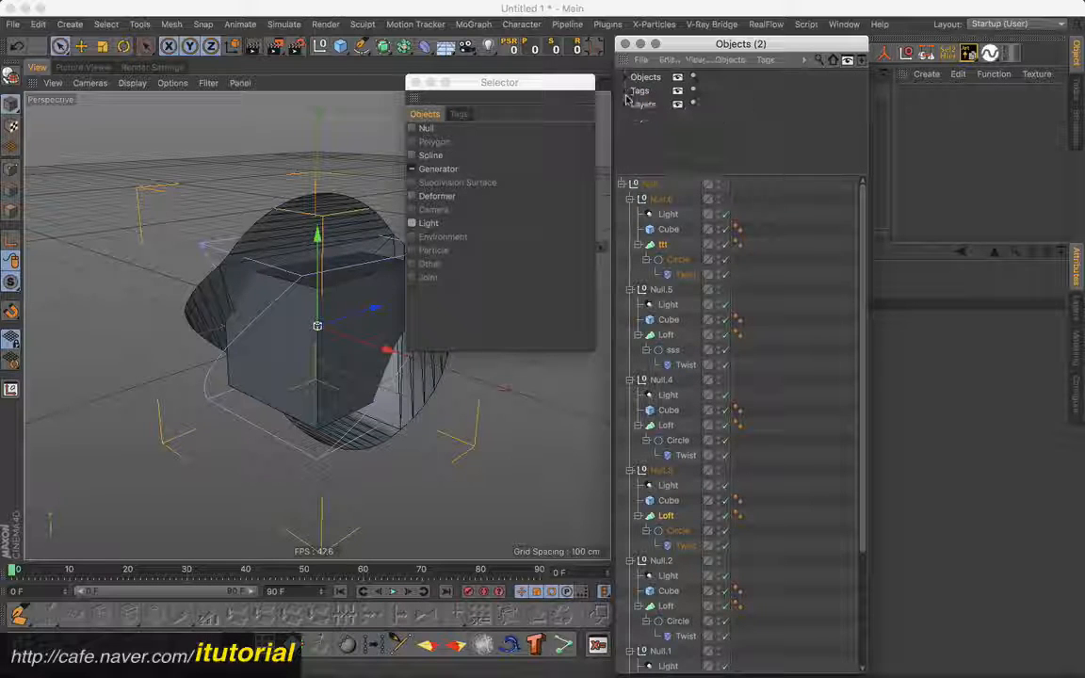
{"action": "left_click", "coordinate": [628, 78]}
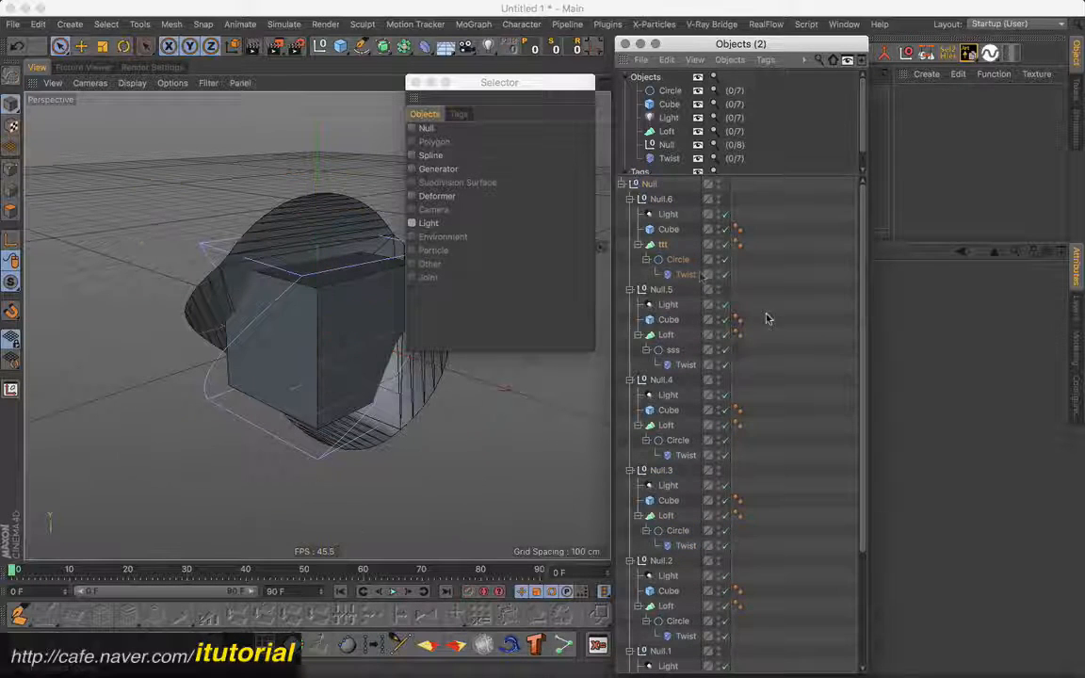
Step: Box-select from Null.6's ttt loft through Null.2, and reduce the selection to its nulls by excluding splines, generators, deformers and lights
{"action": "left_click_drag", "start_coordinate": [621, 237], "coordinate": [742, 516]}
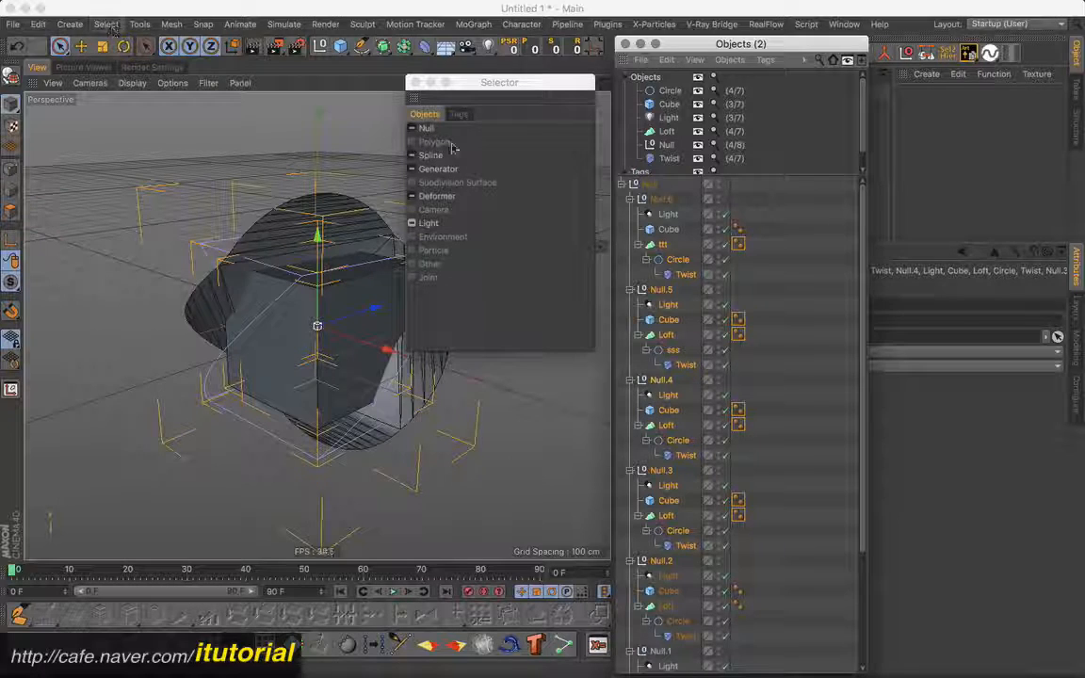
{"action": "left_click_drag", "start_coordinate": [534, 84], "coordinate": [537, 114]}
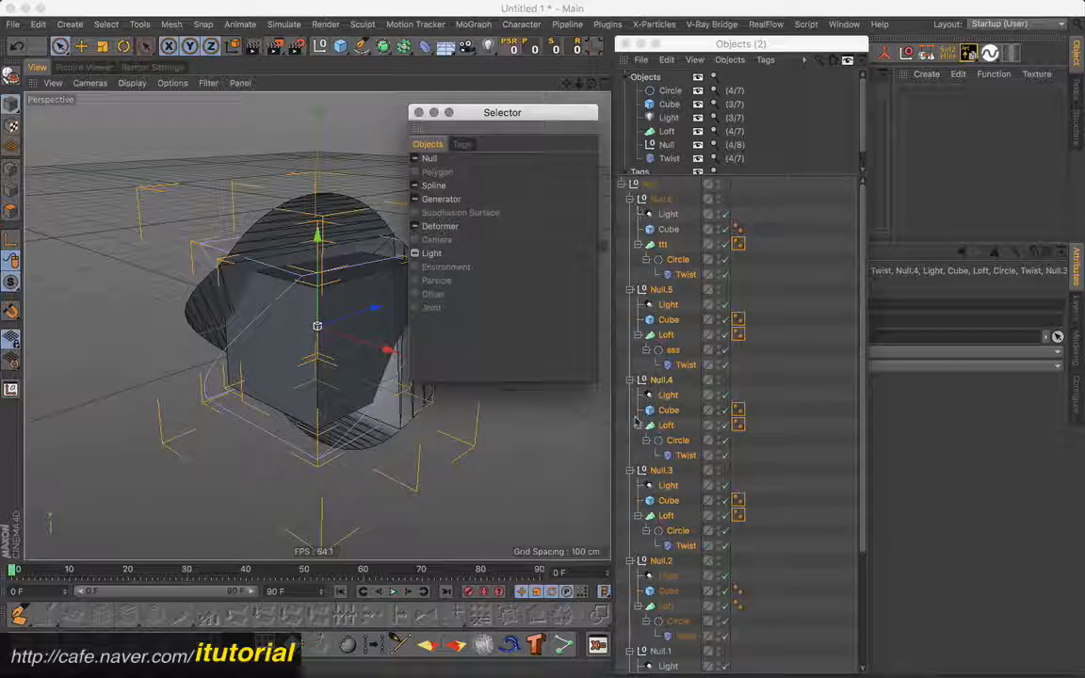
{"action": "left_click", "coordinate": [414, 199]}
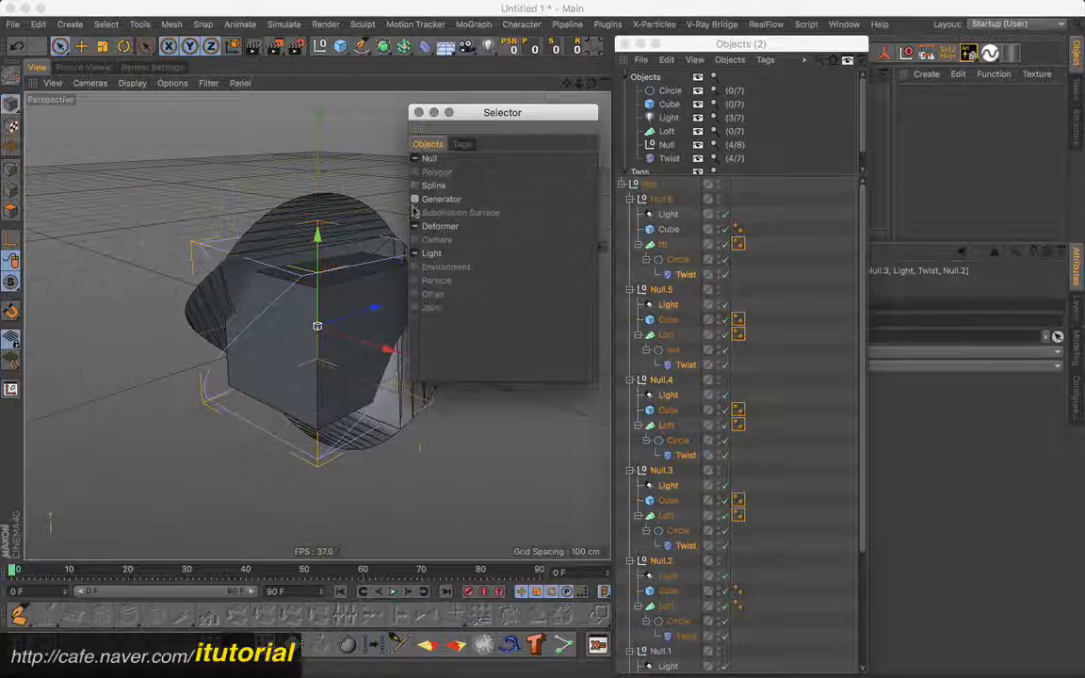
{"action": "left_click", "coordinate": [414, 253]}
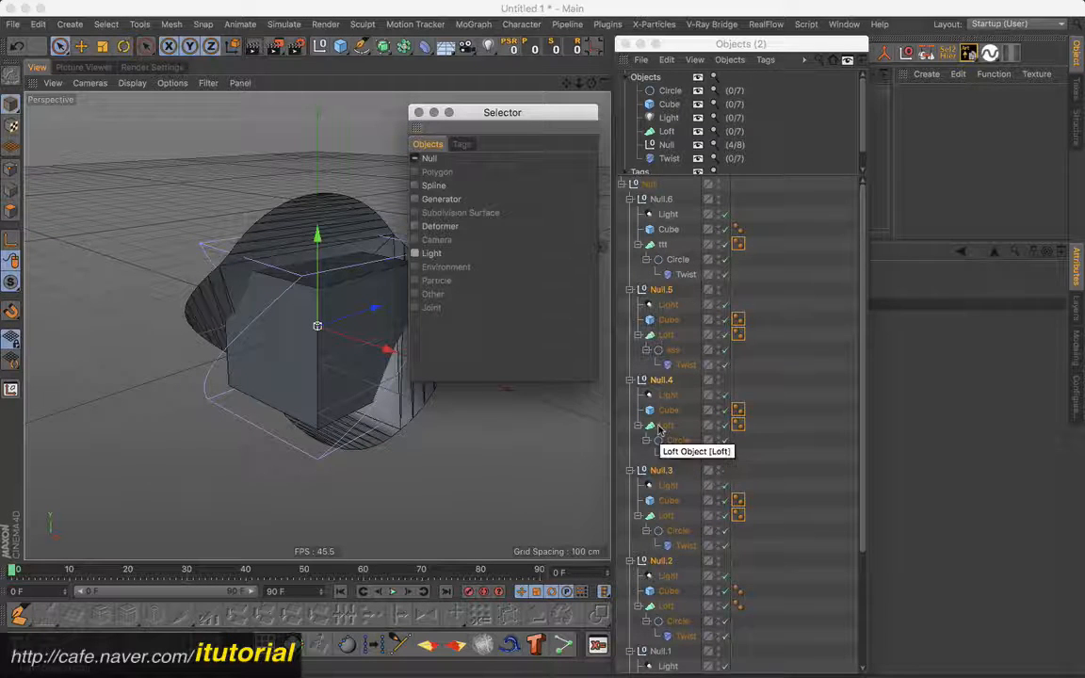
{"action": "left_click_drag", "start_coordinate": [541, 113], "coordinate": [552, 62]}
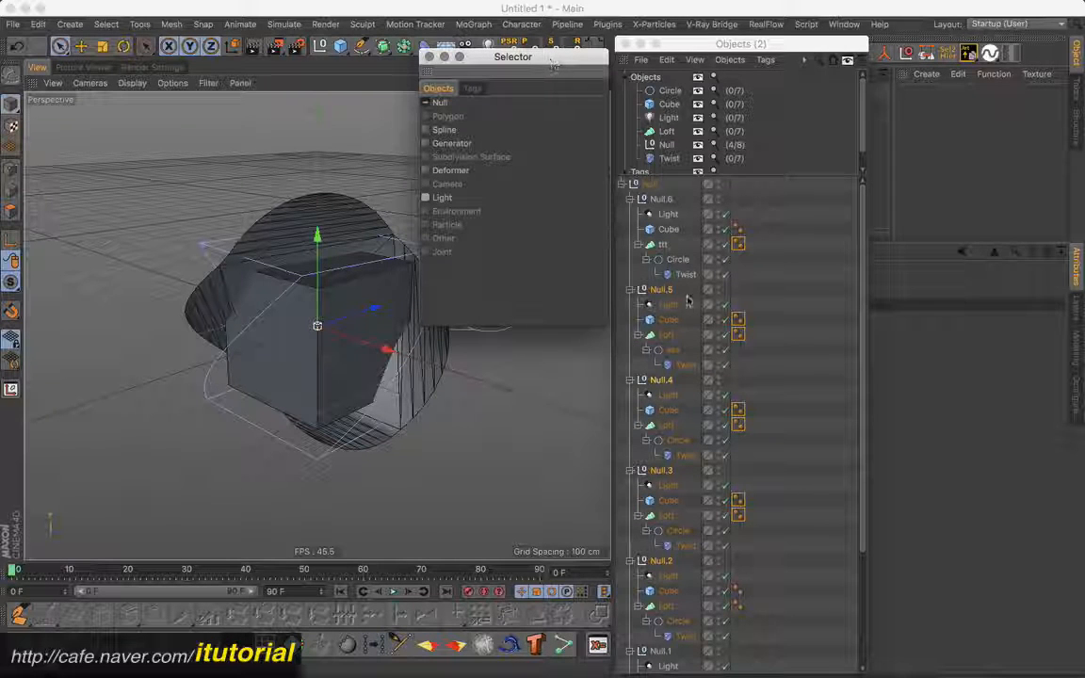
Step: Select the lights under Null.6, Null.5 and Null.4 together with Null.5's Loft
{"action": "left_click", "coordinate": [687, 240]}
{"action": "left_click", "coordinate": [671, 218]}
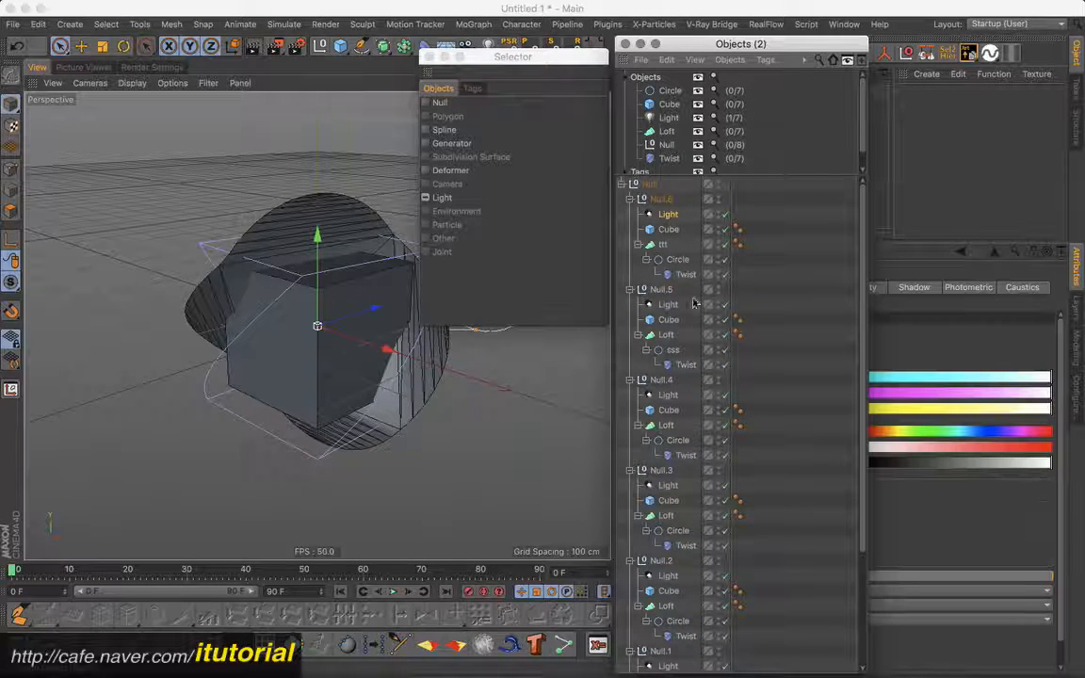
{"action": "left_click", "coordinate": [669, 306], "text": "ctrl"}
{"action": "left_click", "coordinate": [667, 335], "text": "ctrl"}
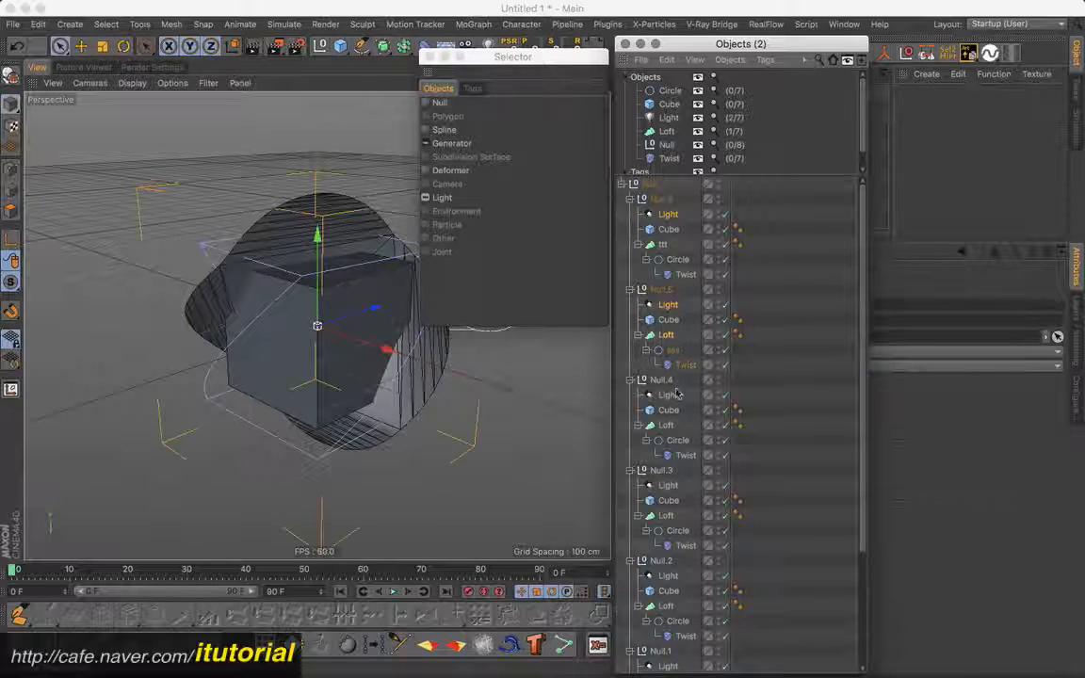
{"action": "left_click", "coordinate": [674, 394], "text": "ctrl"}
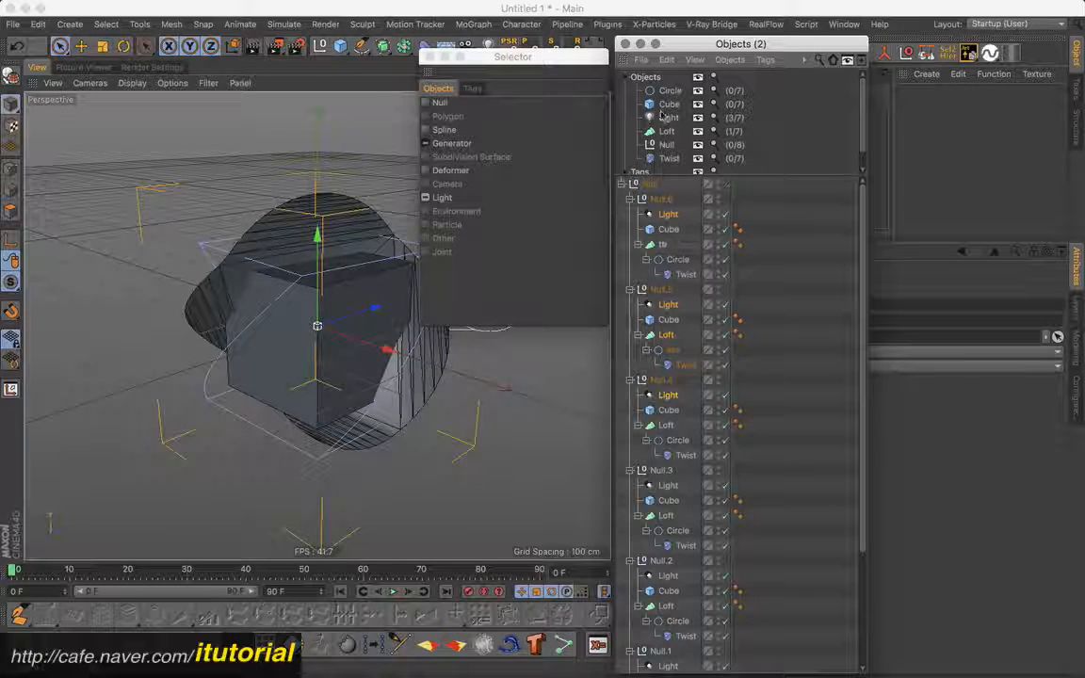
Step: Collapse the Objects category, hide the object filter list and close the Selector
{"action": "left_click", "coordinate": [626, 77]}
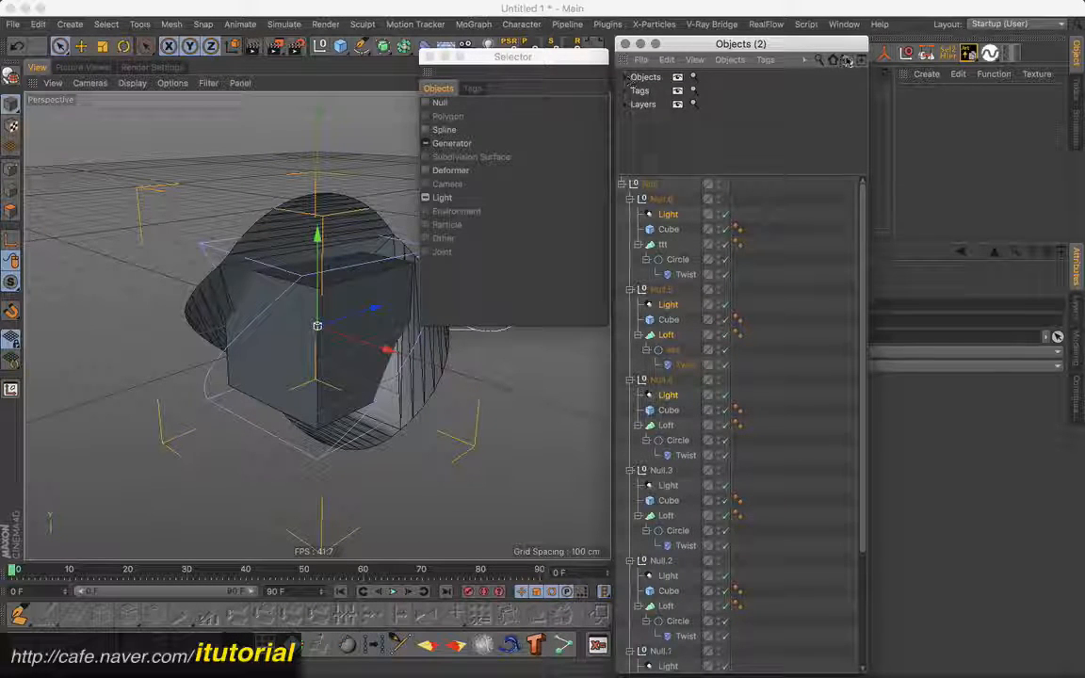
{"action": "left_click", "coordinate": [848, 60]}
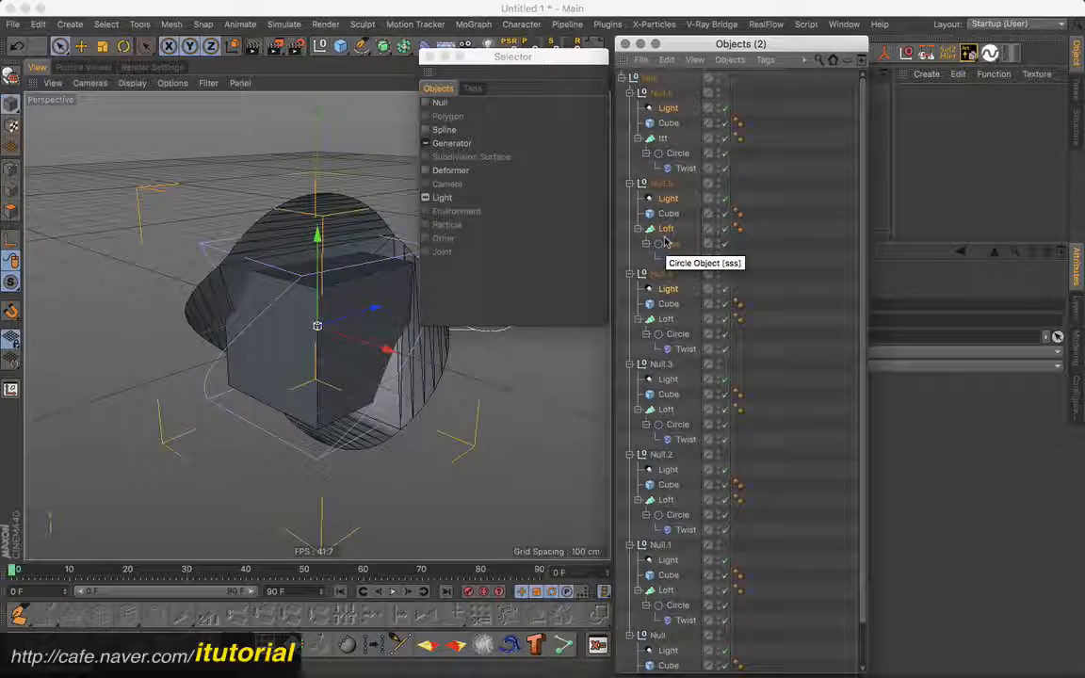
{"action": "left_click", "coordinate": [429, 57]}
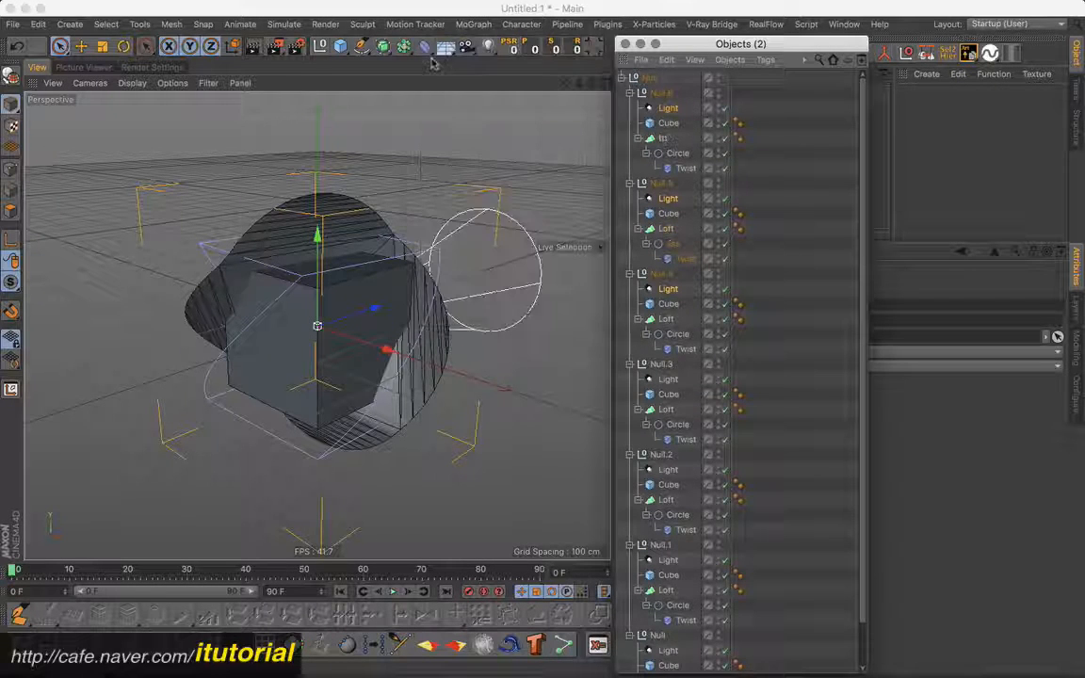
Step: Store the selected lights and Loft in a new selection object, and recall the stored selection from it
{"action": "left_click", "coordinate": [106, 25]}
{"action": "mouse_move", "coordinate": [122, 46]}
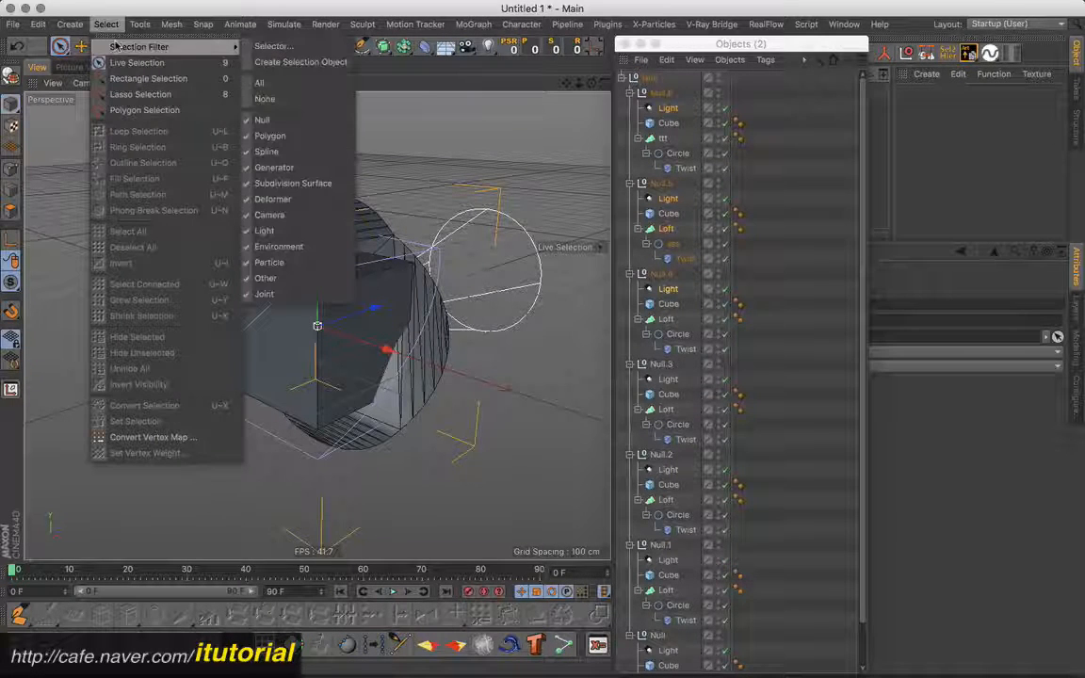
{"action": "left_click", "coordinate": [301, 63]}
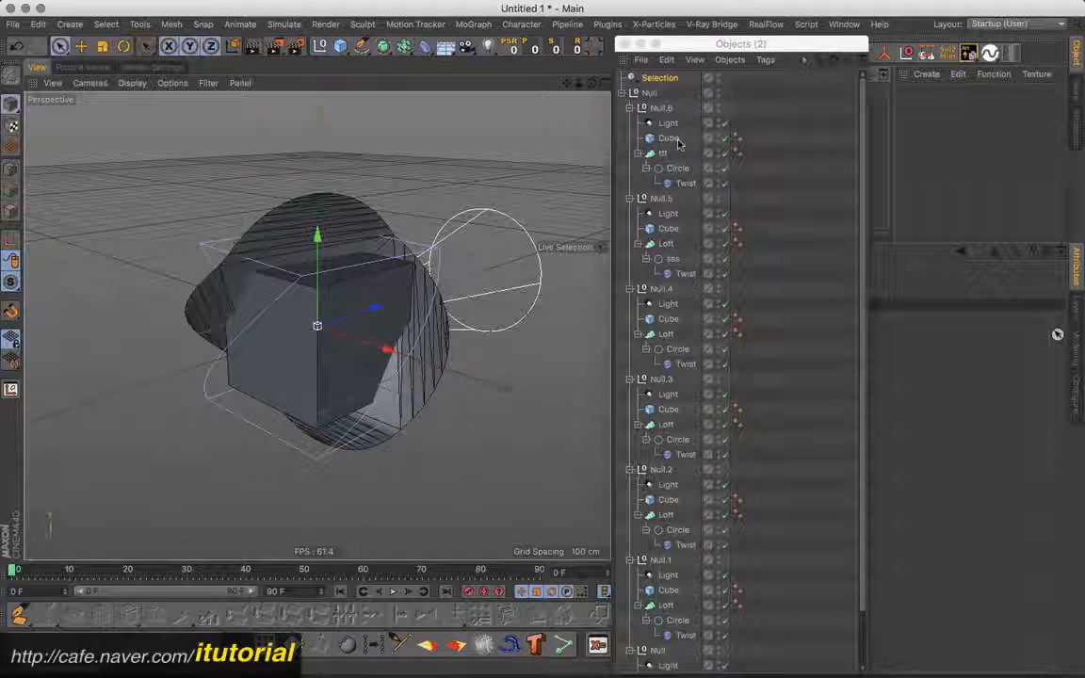
{"action": "double_click", "coordinate": [662, 78]}
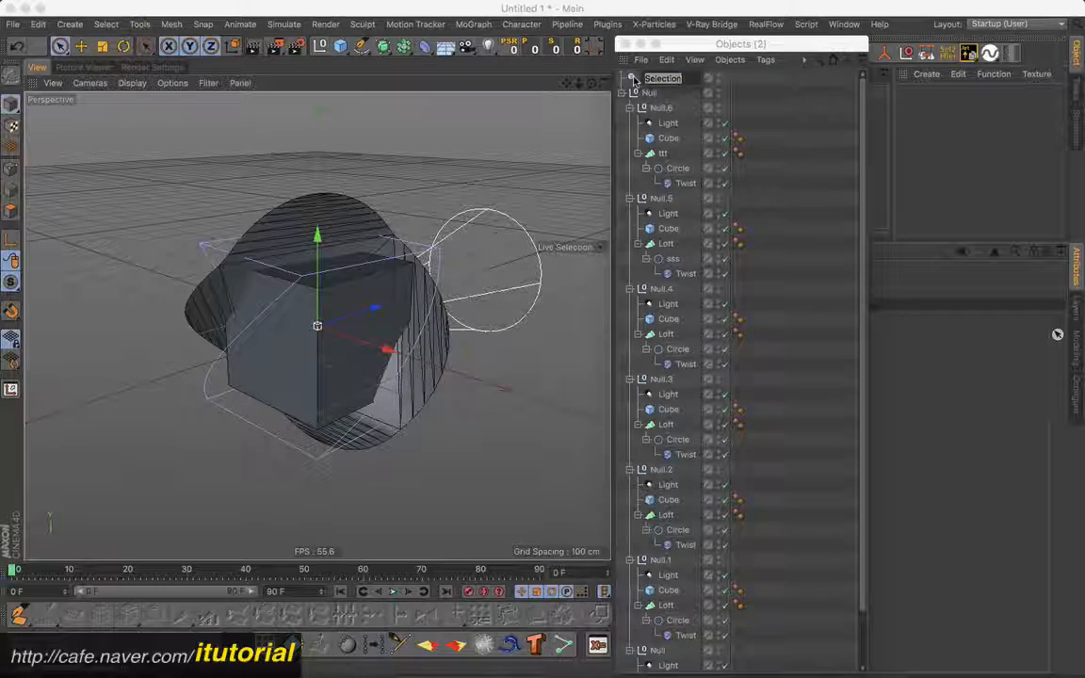
{"action": "double_click", "coordinate": [631, 79]}
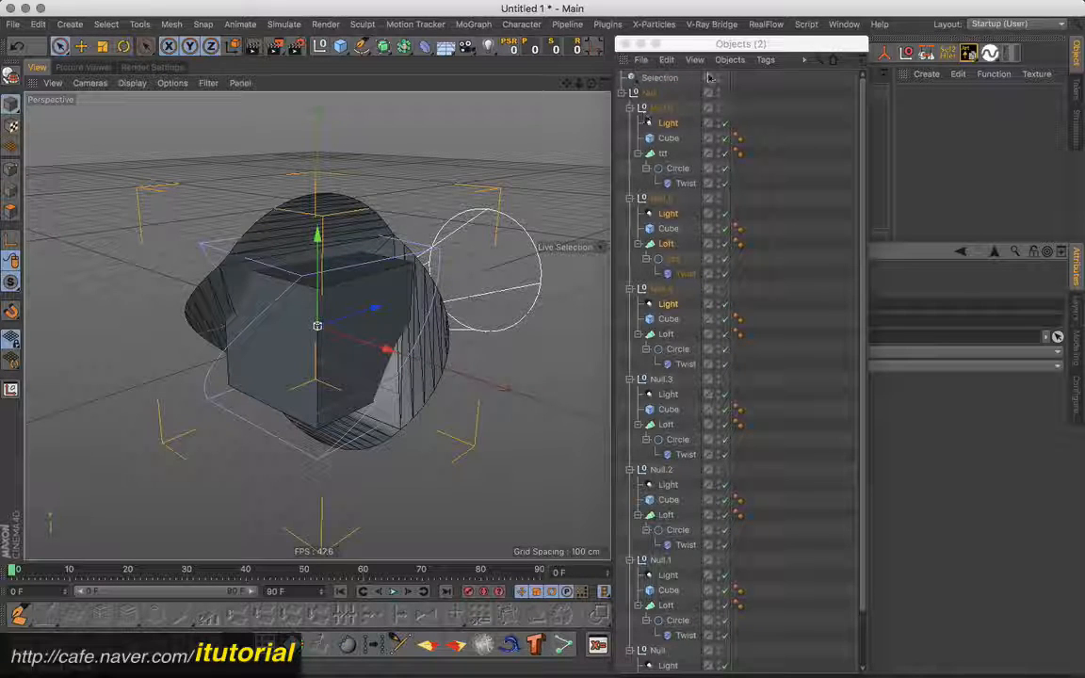
Step: Display the Selection object's properties with its stored object list, moving the floating Objects window clear of the attributes
{"action": "left_click_drag", "start_coordinate": [715, 43], "coordinate": [480, 92]}
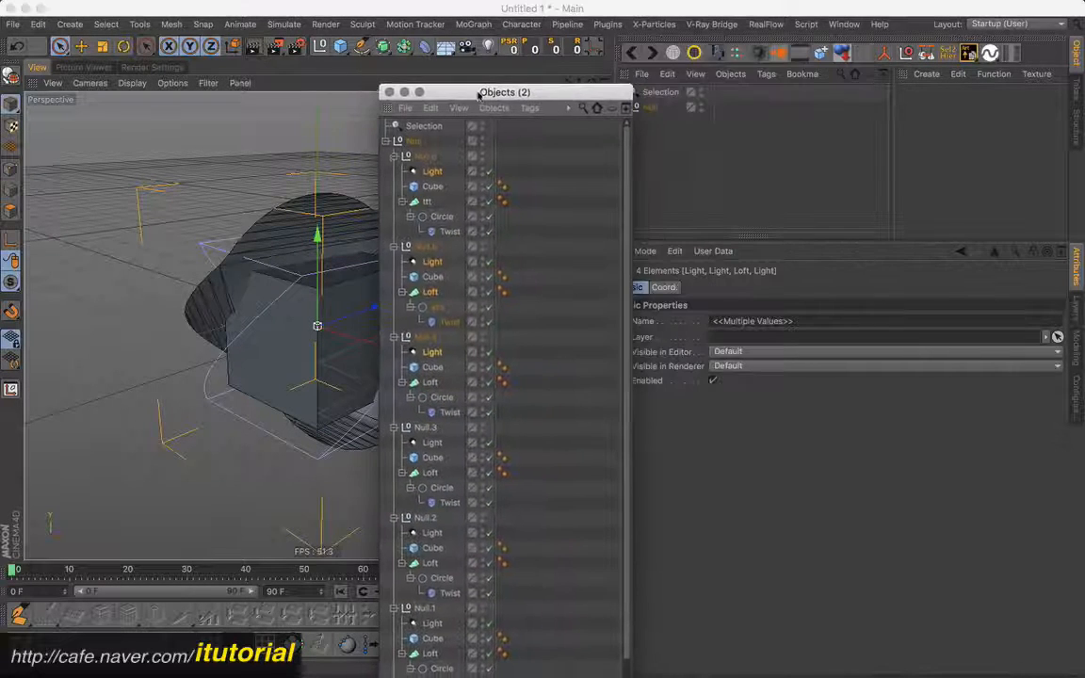
{"action": "left_click", "coordinate": [423, 126]}
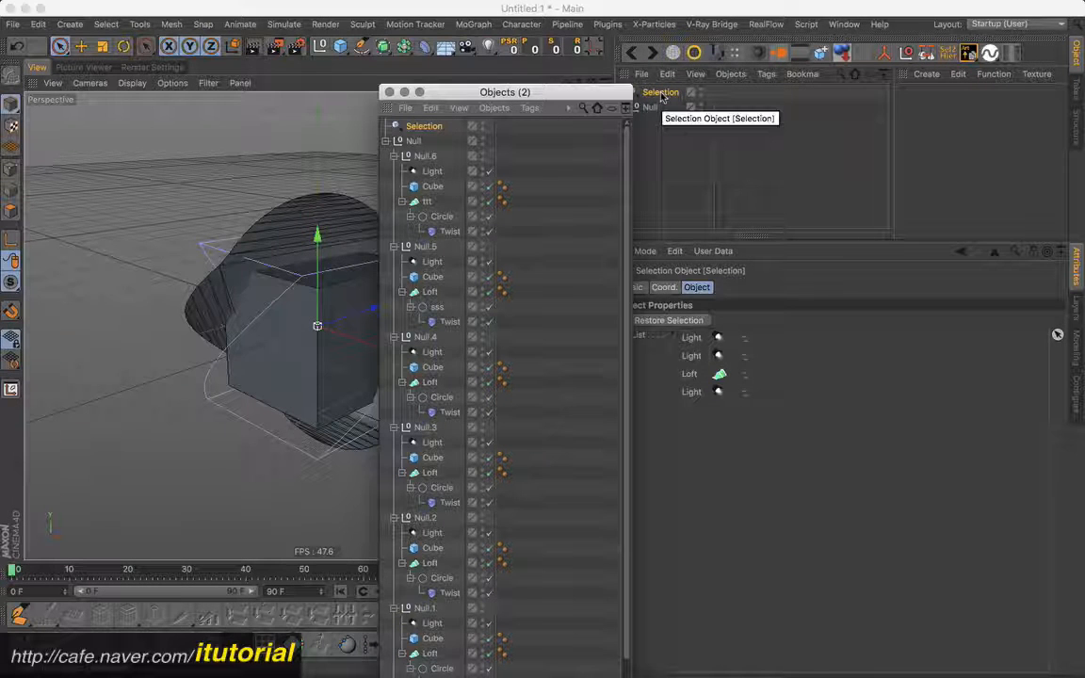
{"action": "left_click_drag", "start_coordinate": [574, 92], "coordinate": [549, 48]}
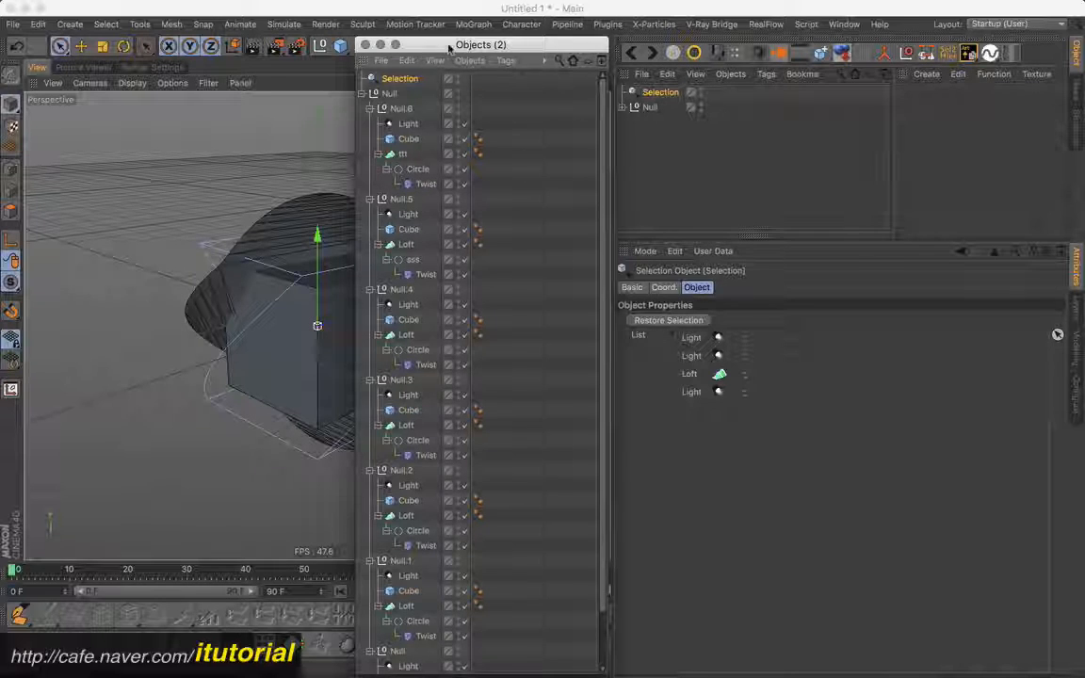
{"action": "left_click_drag", "start_coordinate": [449, 47], "coordinate": [451, 35]}
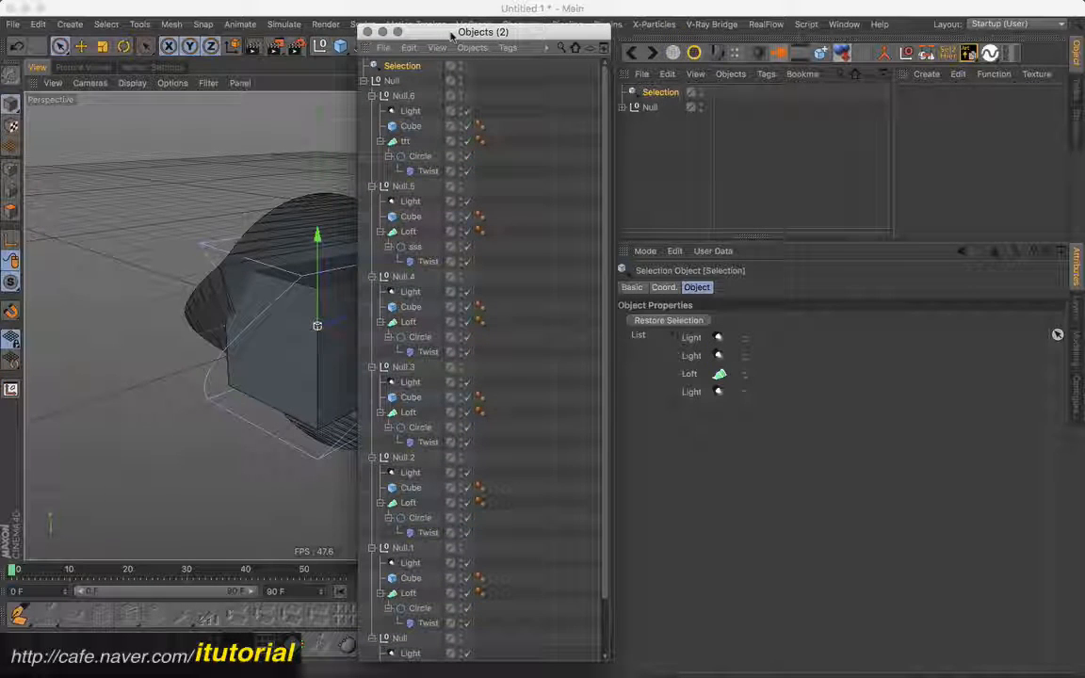